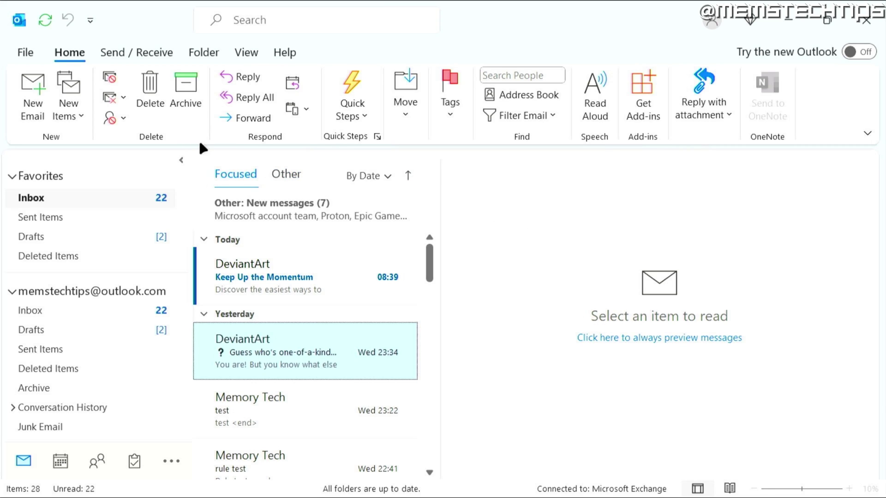
- Via File > Add Account, enter the Gmail address and choose manual setup under Advanced options
click(23, 53)
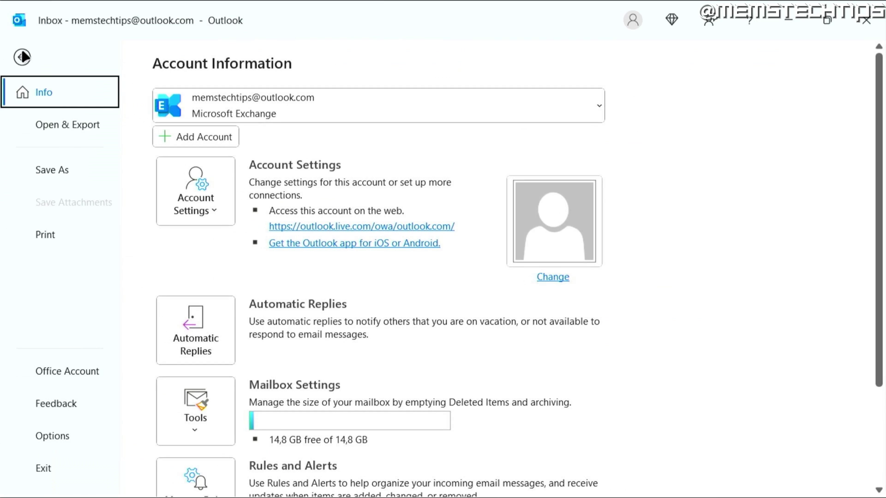
click(191, 135)
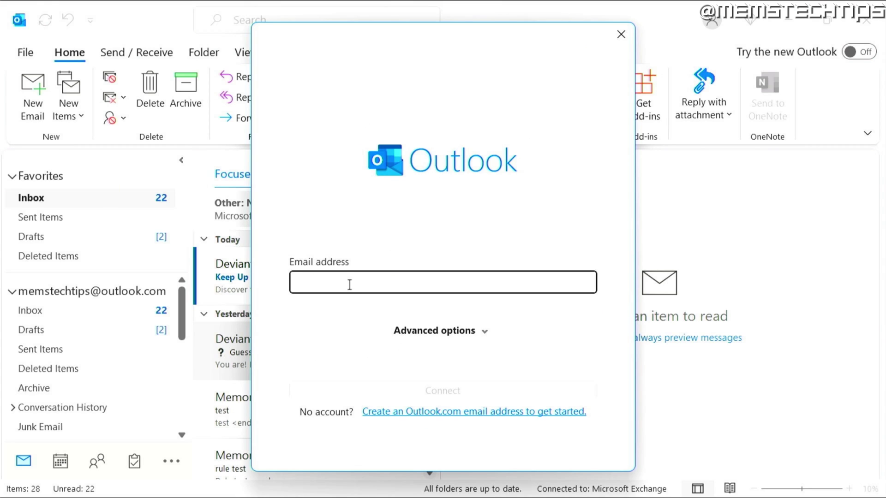
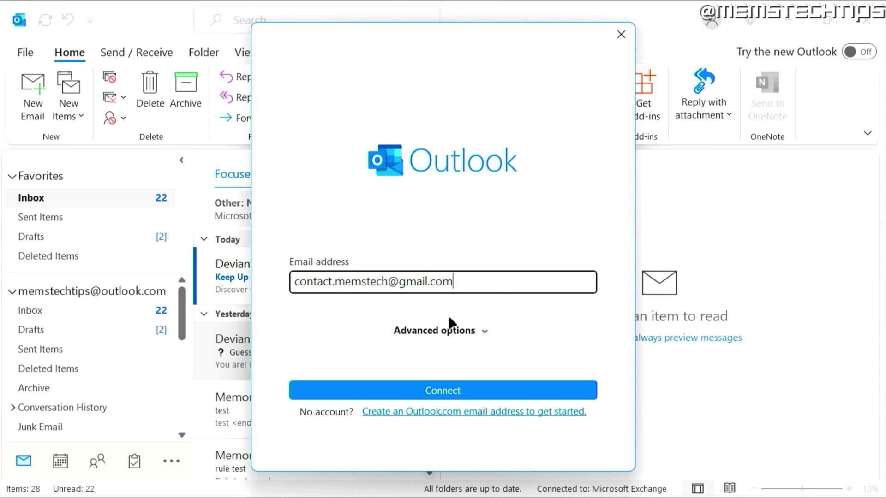
click(467, 333)
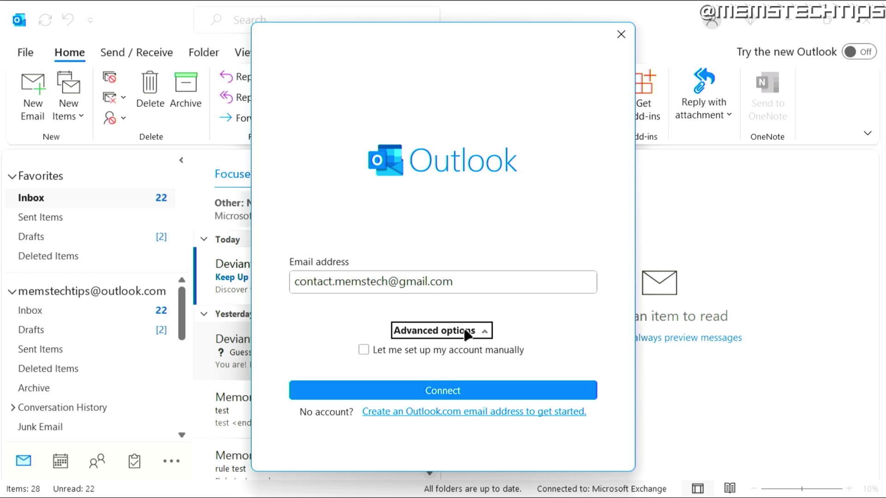
click(363, 350)
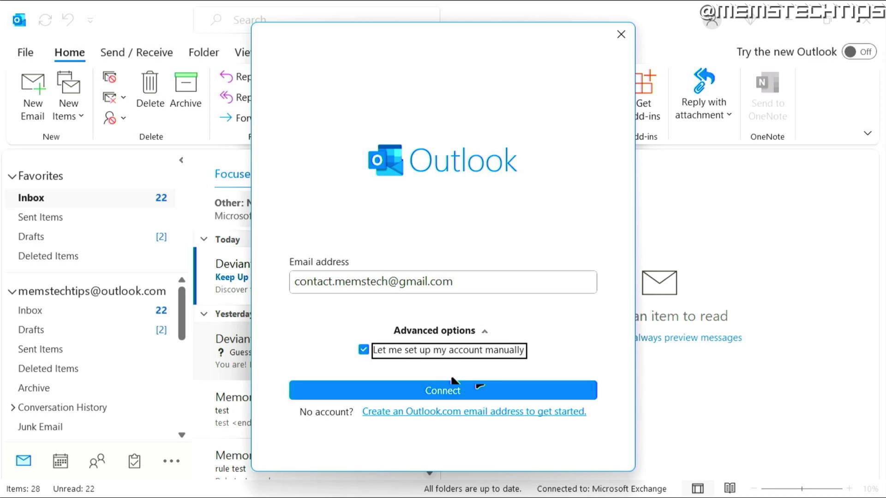
click(477, 390)
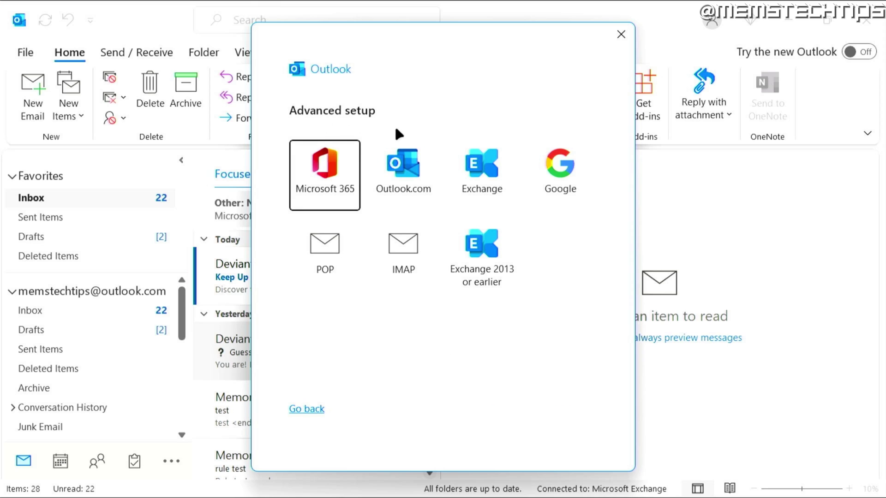
- Choose Google, sign in with the account password, and allow Microsoft apps access
click(561, 171)
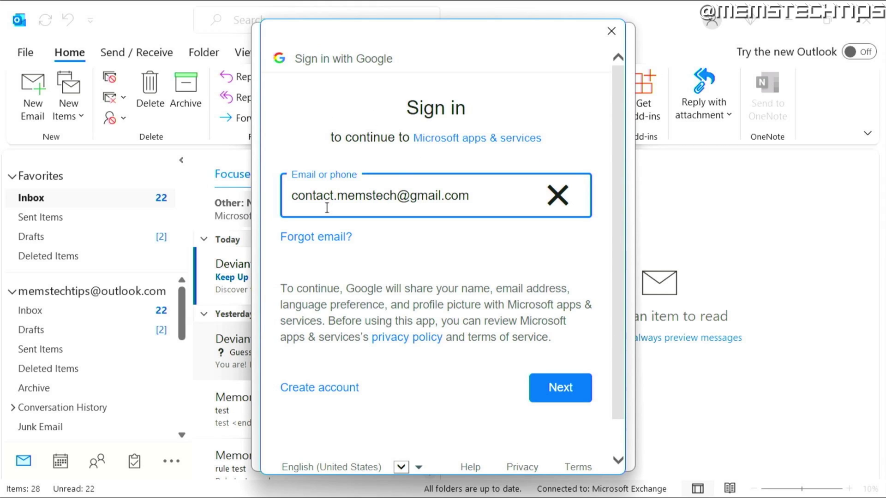
click(568, 397)
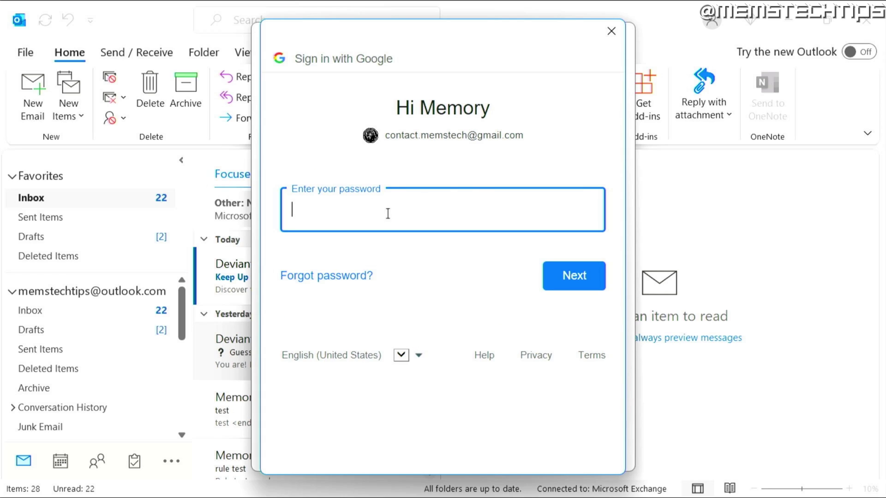
text(************)
key(Return)
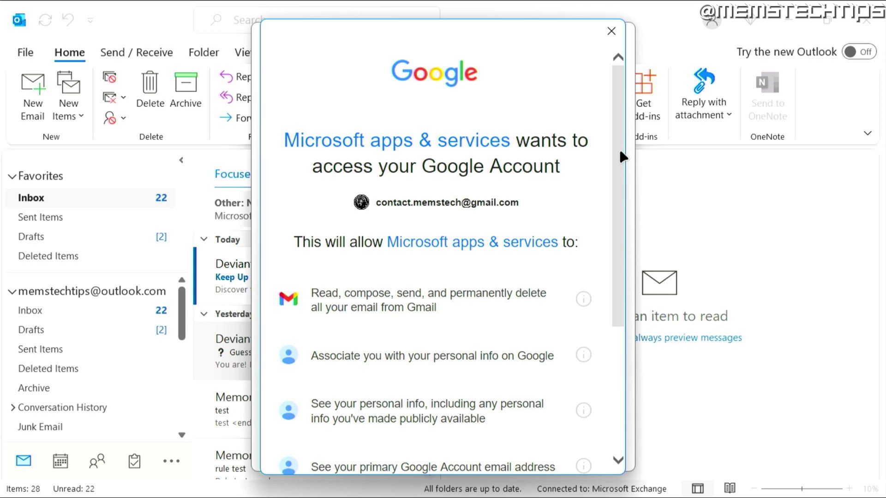
drag(617, 147, 616, 295)
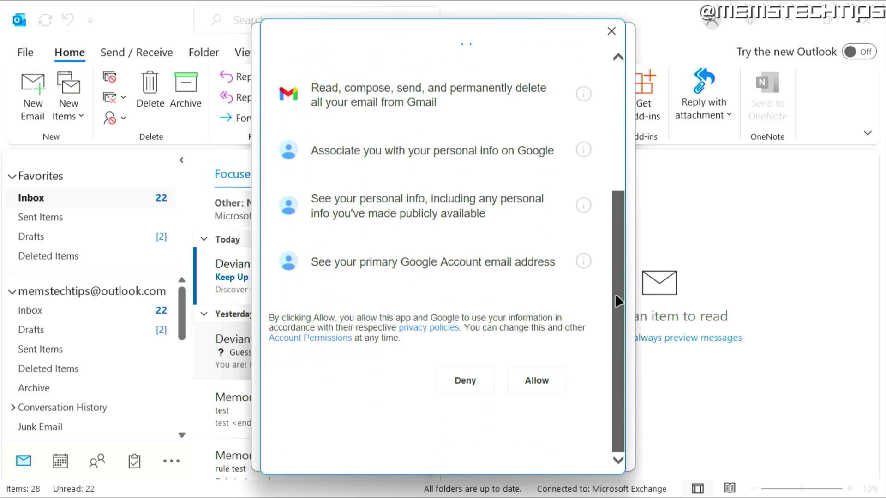
click(554, 381)
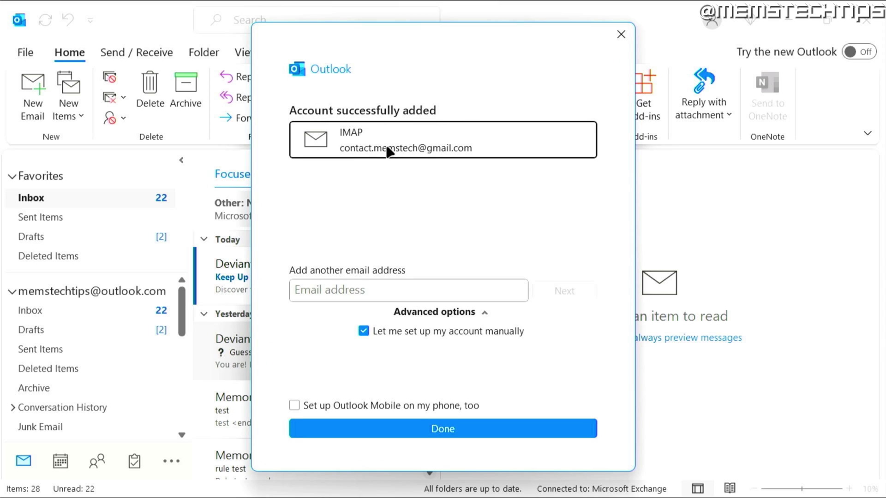
- Finish setup, then open and expand the new account's [Gmail] folder in the folder pane
click(446, 427)
scroll(185, 315, down, 2)
scroll(183, 315, down, 3)
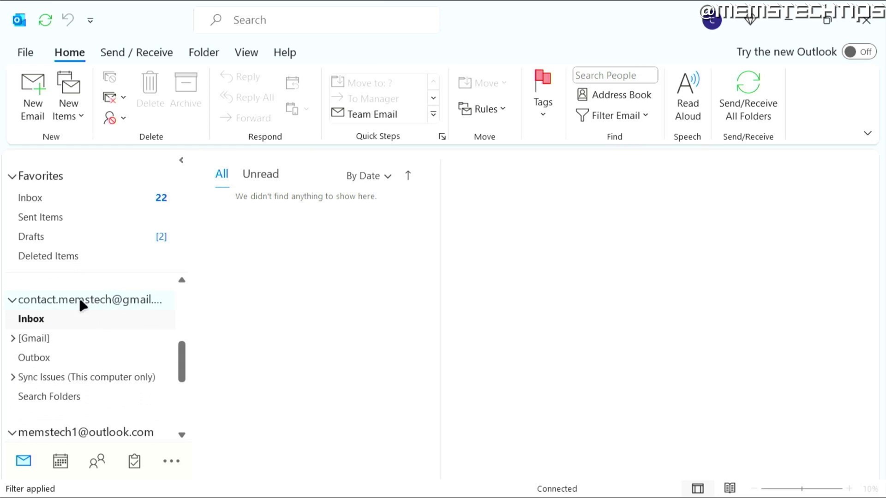
scroll(182, 360, down, 1)
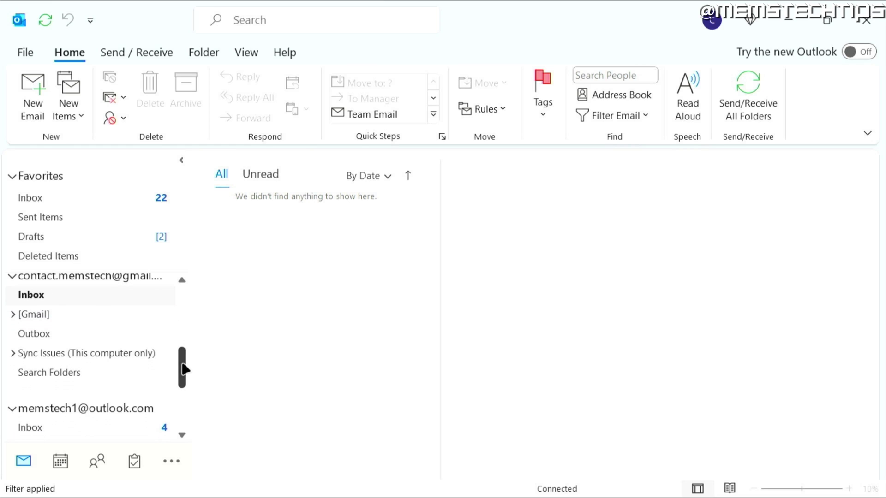
click(41, 314)
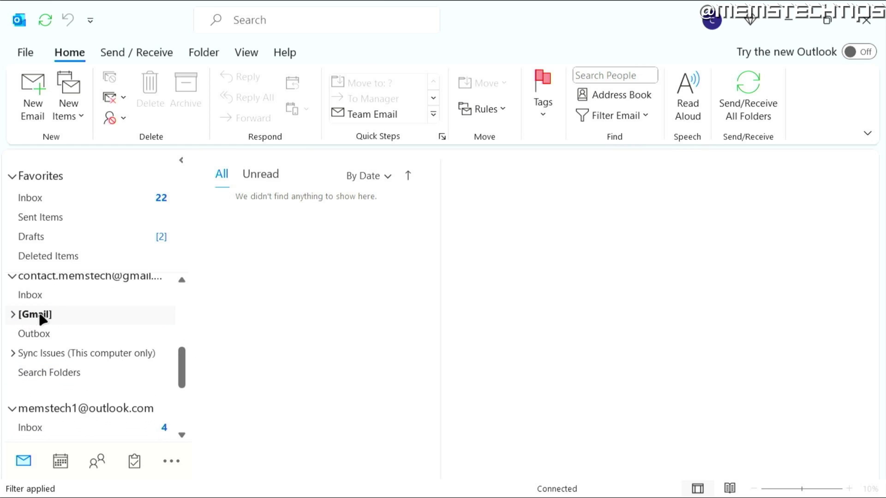
click(12, 315)
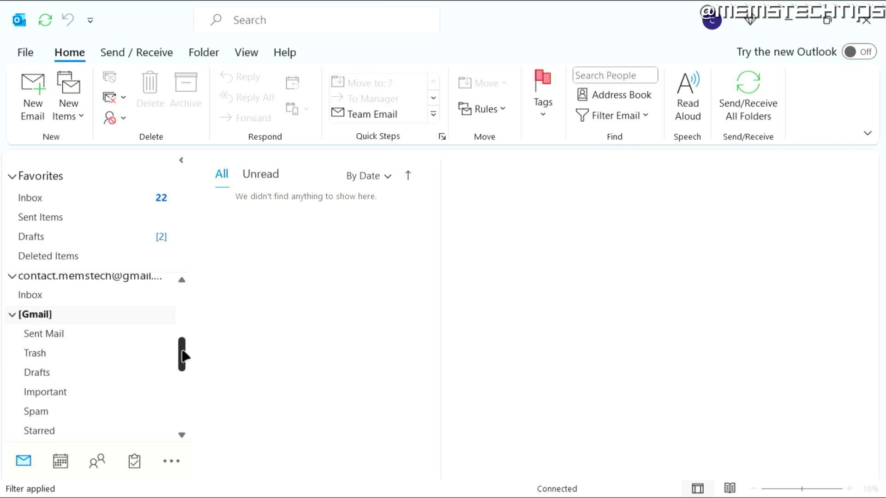
scroll(183, 356, down, 1)
scroll(186, 356, down, 1)
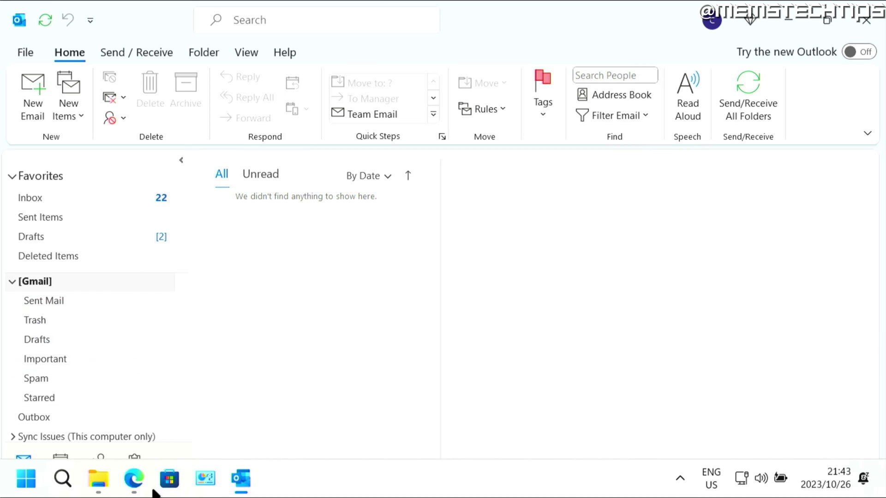
- In Gmail in the browser, create a new label named Test
click(134, 479)
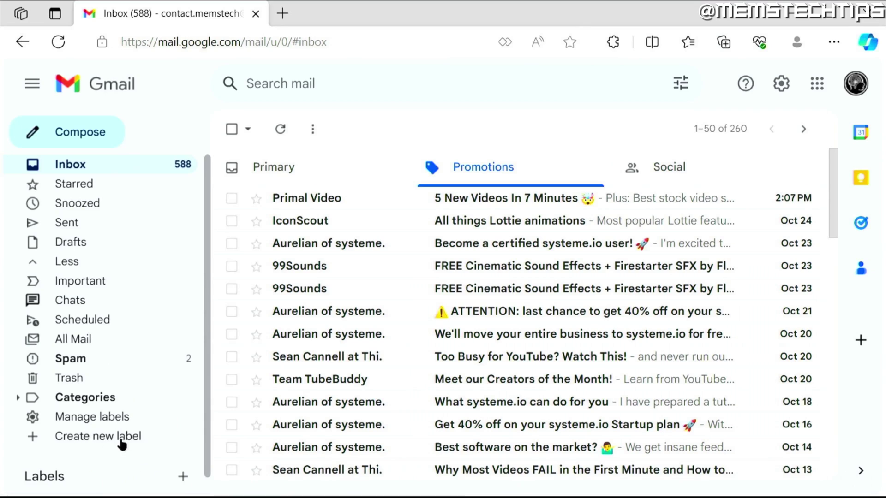
click(93, 434)
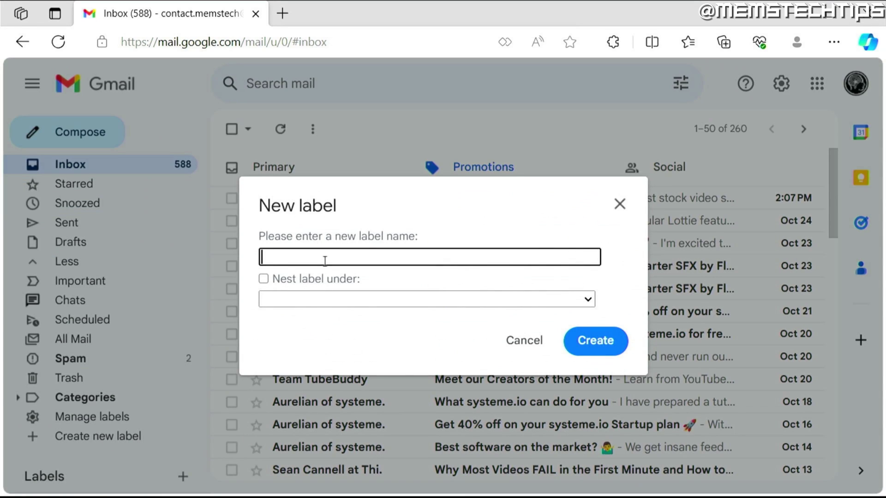
text(Test)
click(567, 301)
click(612, 340)
scroll(166, 279, down, 1)
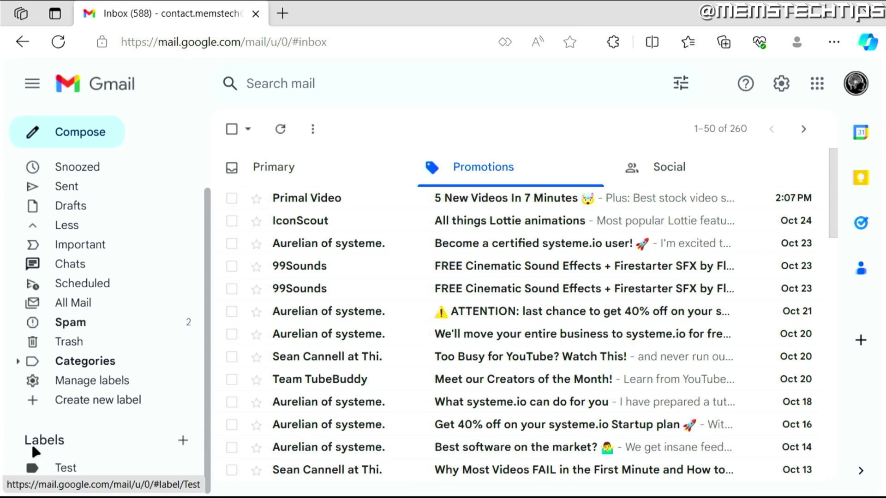
click(73, 469)
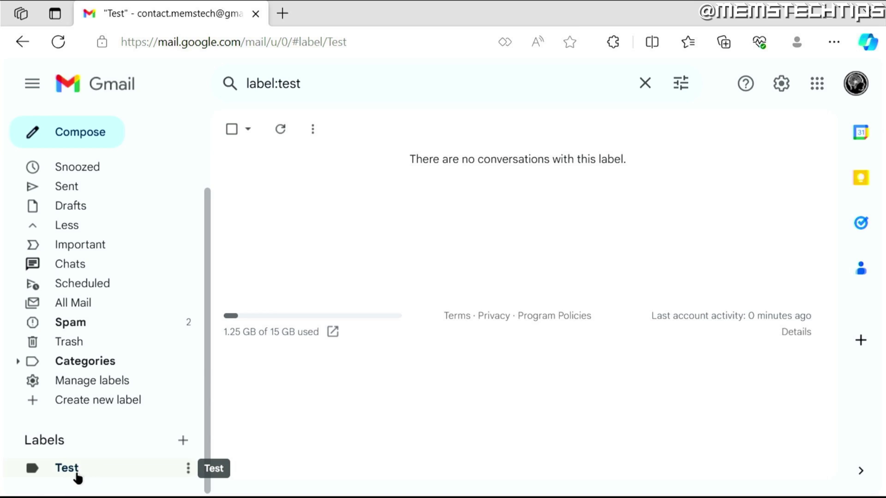
- Move the Primal Video and IconScout messages into the Test label and view it
scroll(93, 323, up, 2)
click(96, 165)
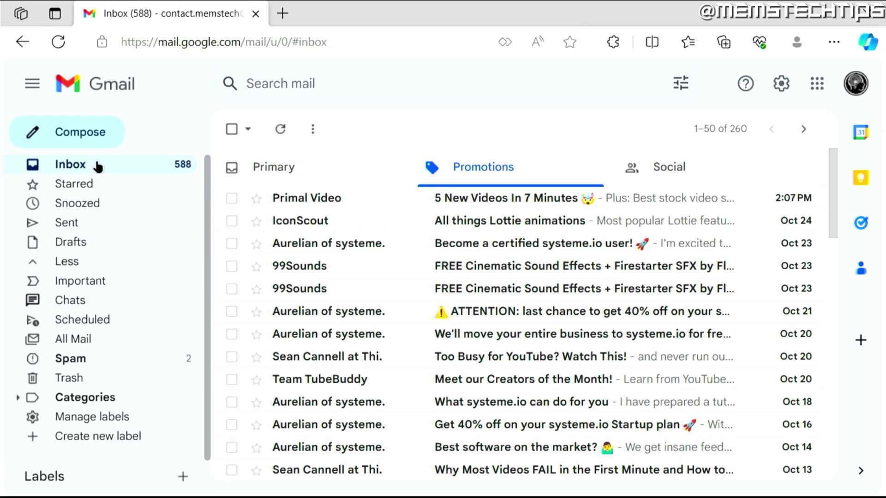
click(231, 198)
click(235, 221)
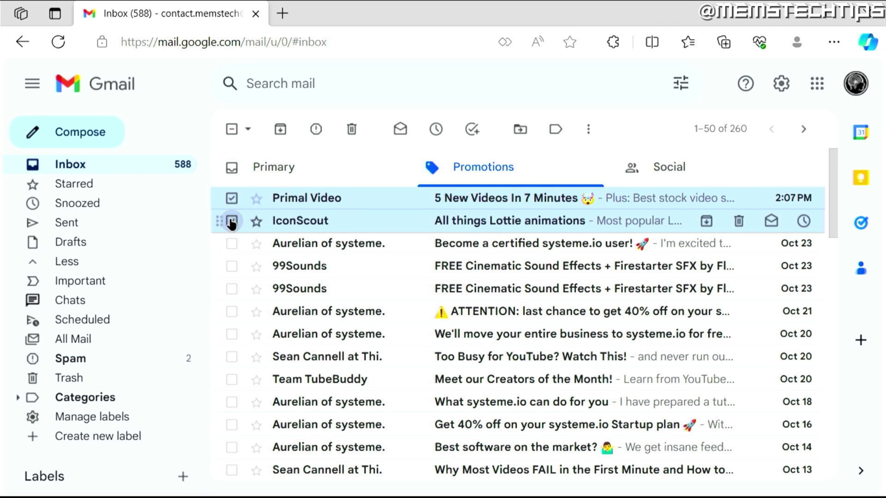
click(521, 130)
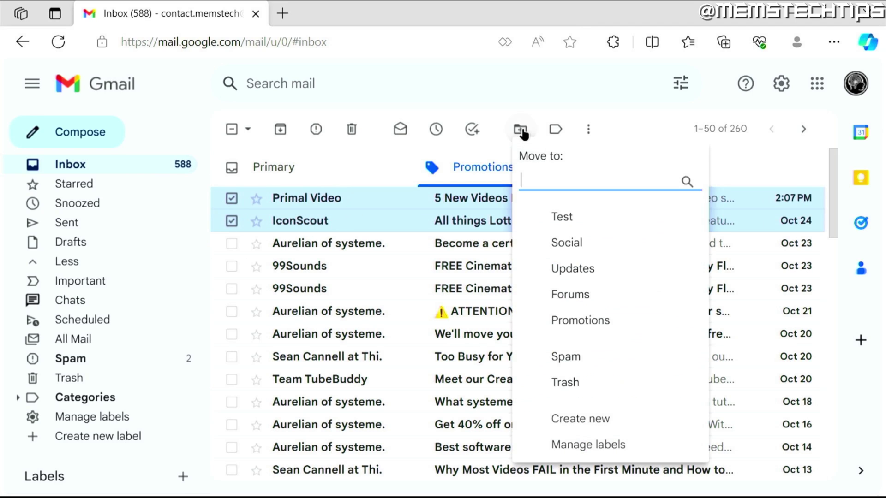
click(574, 222)
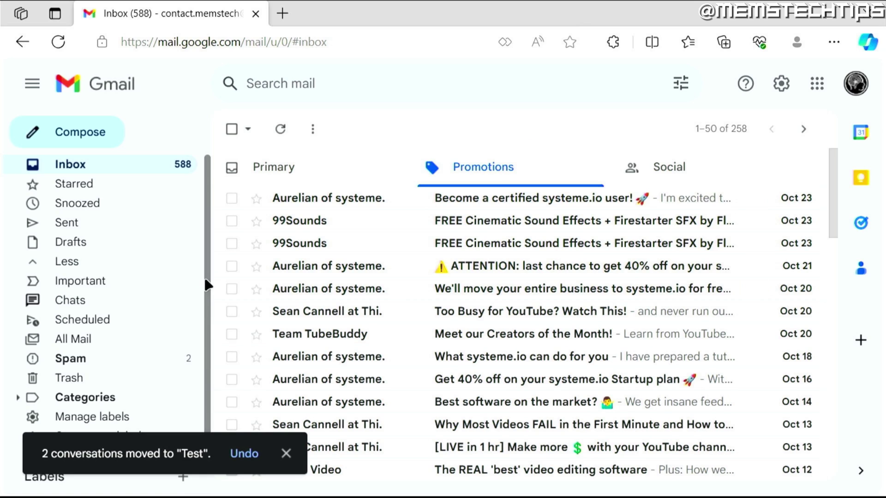
scroll(150, 338, down, 2)
click(65, 469)
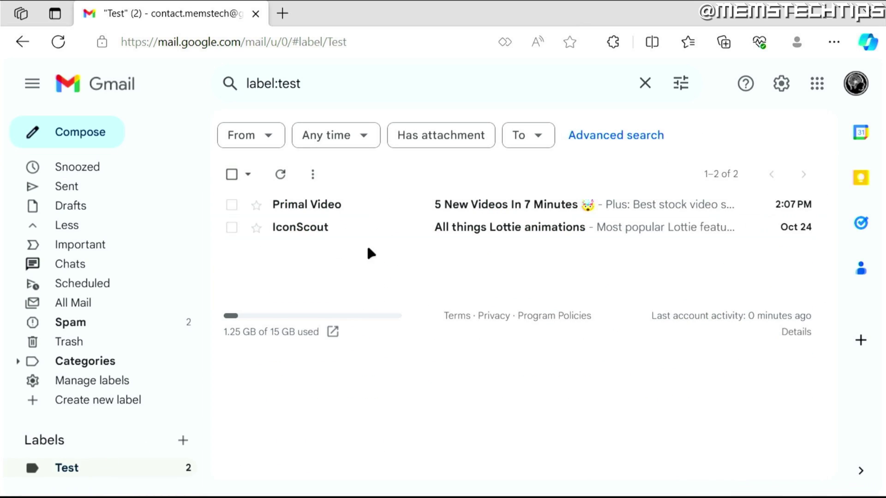
- In Outlook, run Send/Receive All Folders and open the Gmail account's Test folder
click(240, 479)
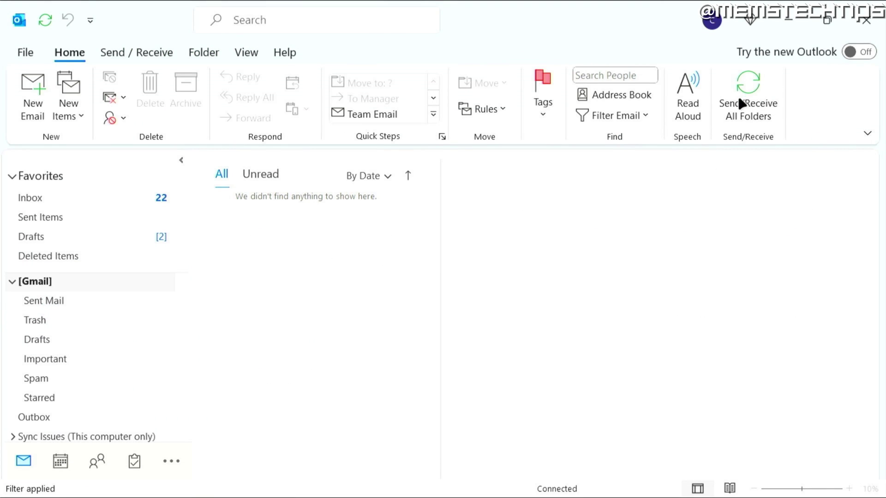
click(741, 103)
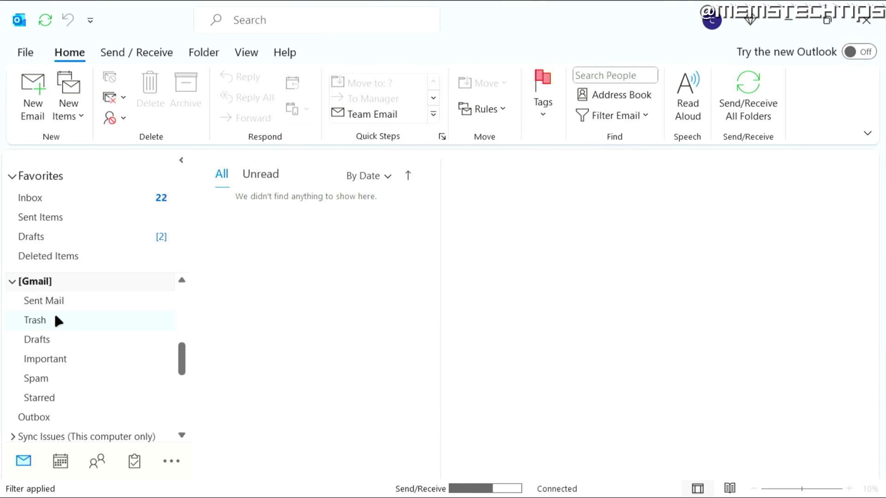
scroll(165, 364, down, 2)
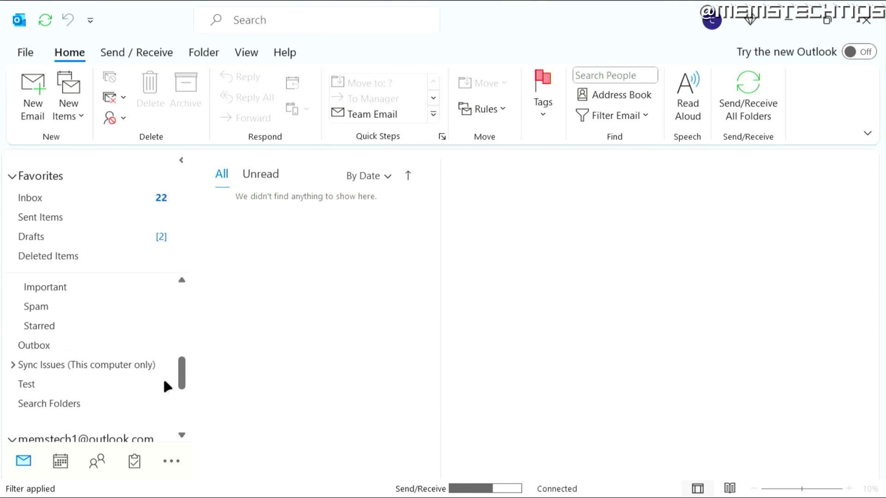
click(45, 388)
- Show the send/receive progress and cancel all running tasks
scroll(83, 355, up, 3)
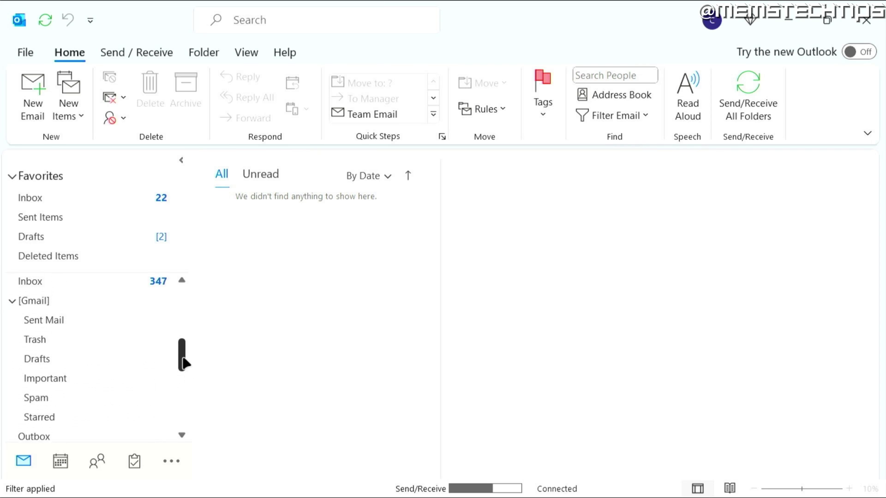
drag(182, 355, 181, 385)
click(489, 484)
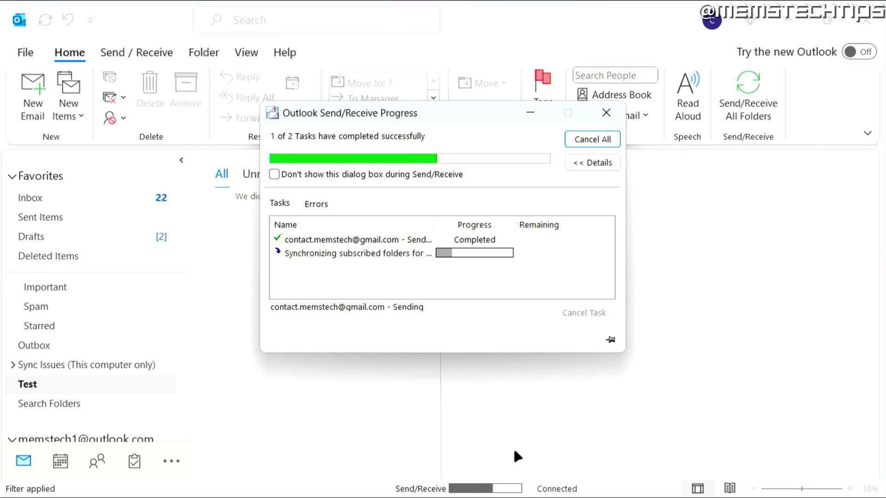
click(592, 139)
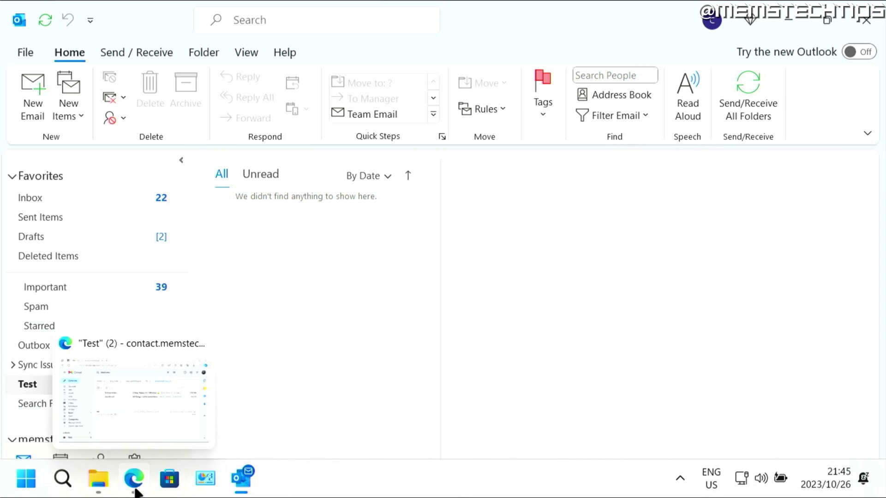
- Check Gmail's Test label, then return to Outlook's Test folder showing both messages
click(135, 490)
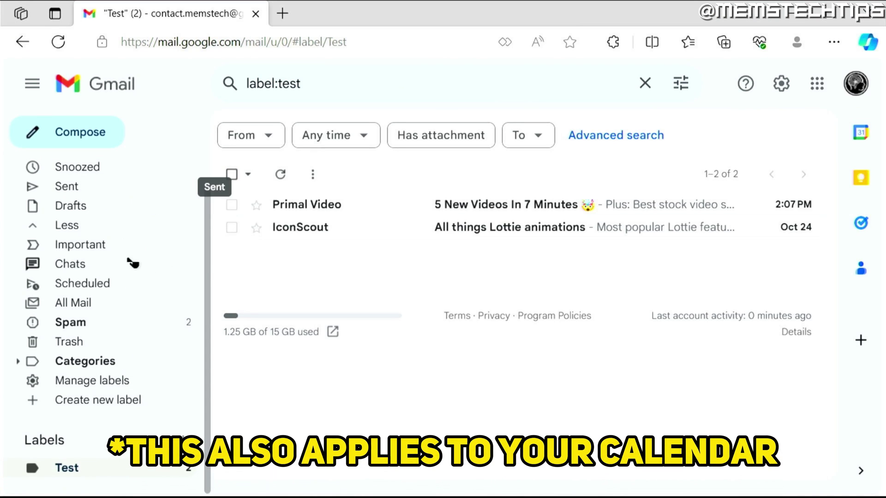
click(241, 480)
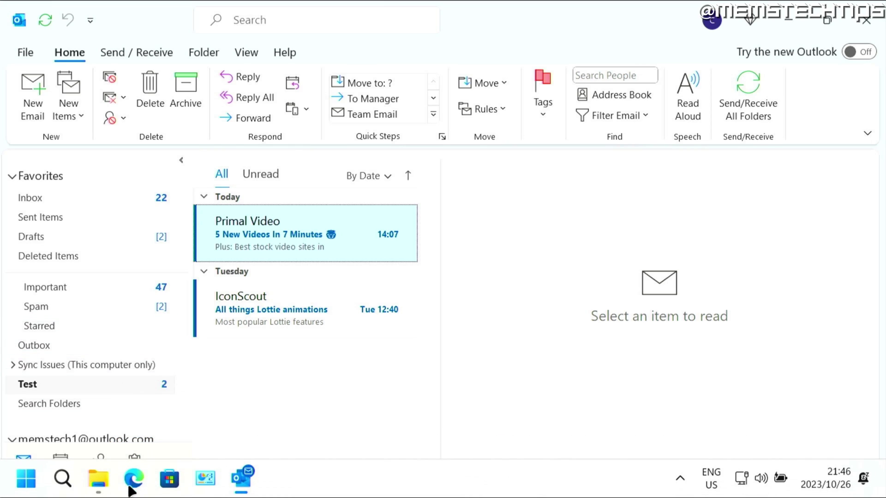
- Open Manage your Google Account from Gmail and search its settings for '2 step'
click(133, 482)
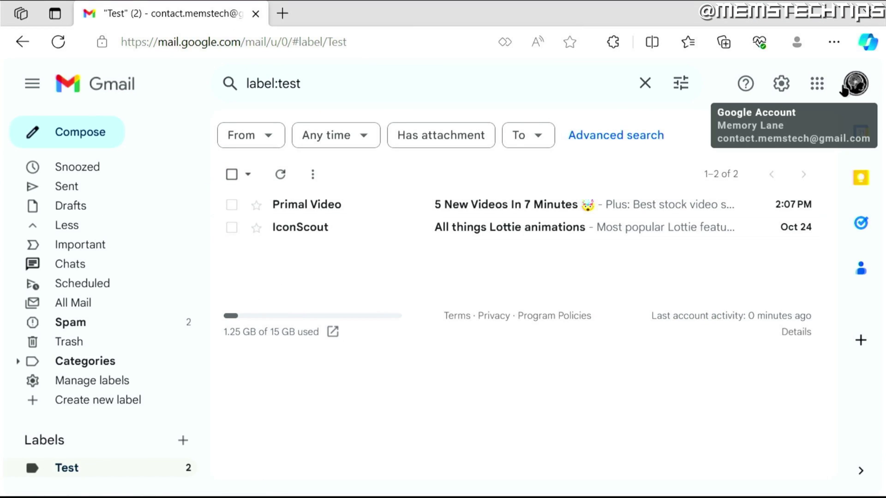
click(857, 85)
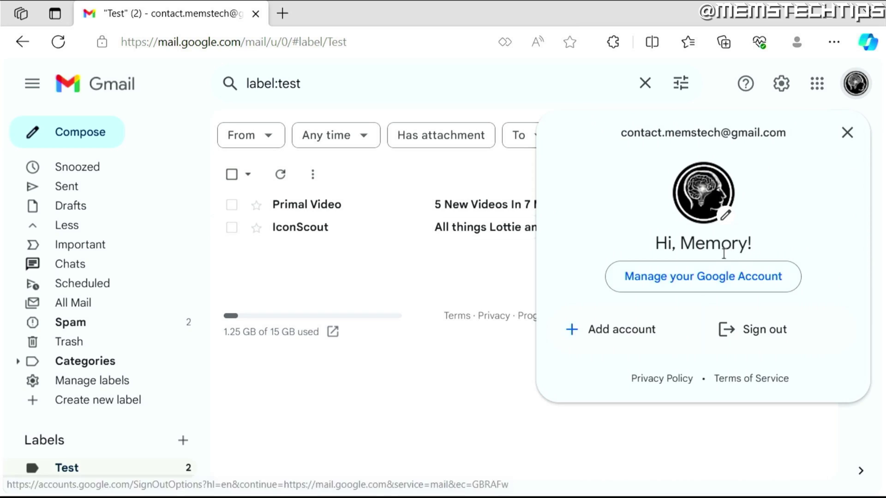
click(718, 279)
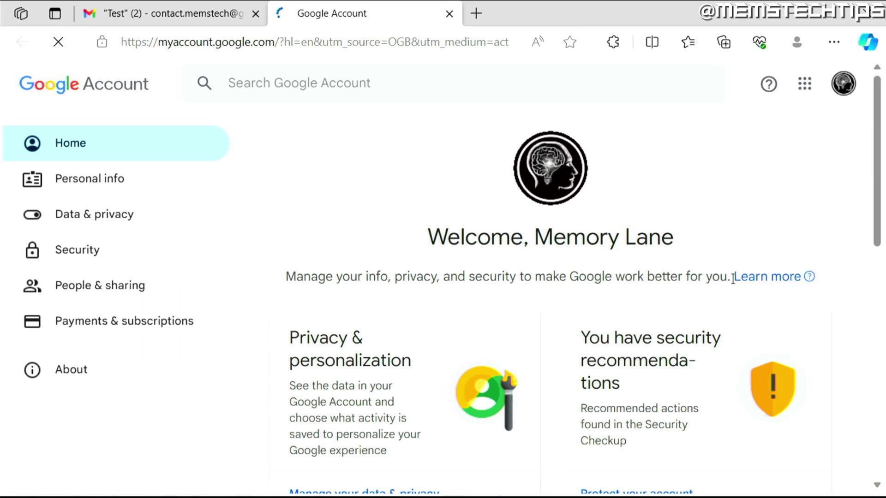
click(319, 83)
text(2 step)
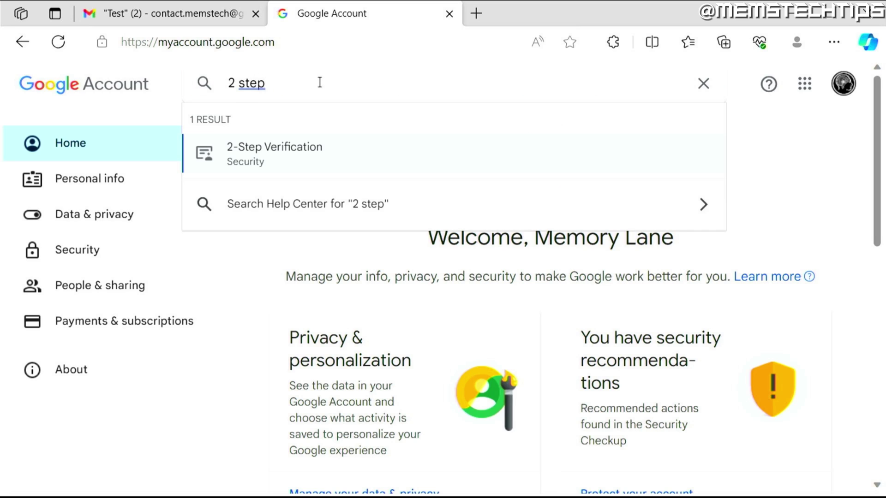
- Turn on 2-Step Verification with phone prompts, confirming a code texted to the backup phone
click(316, 156)
scroll(349, 161, down, 5)
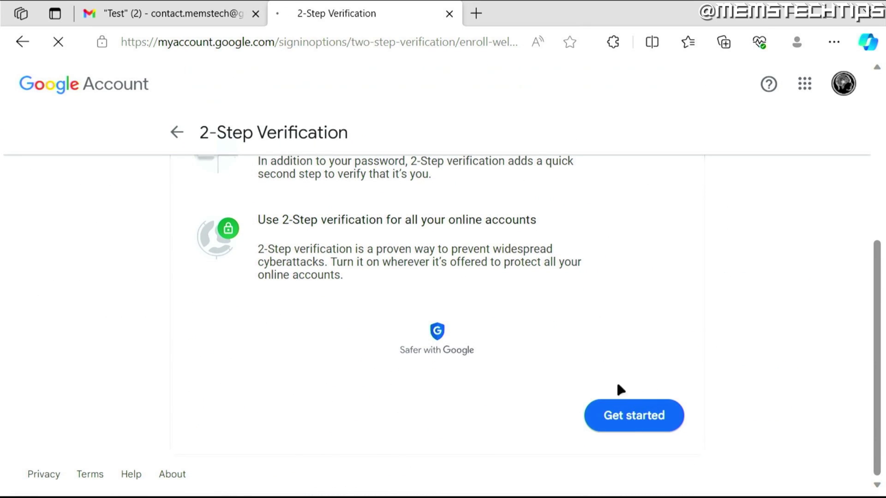
click(640, 418)
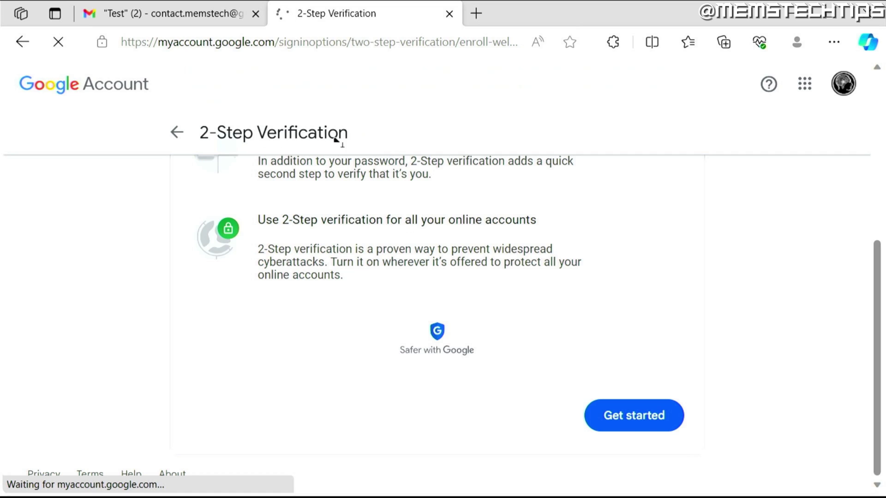
scroll(531, 221, down, 2)
scroll(532, 221, down, 3)
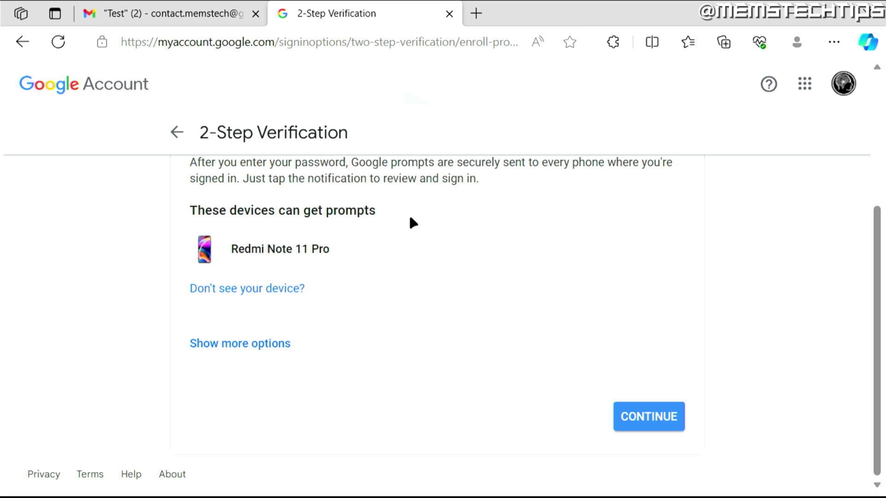
click(638, 422)
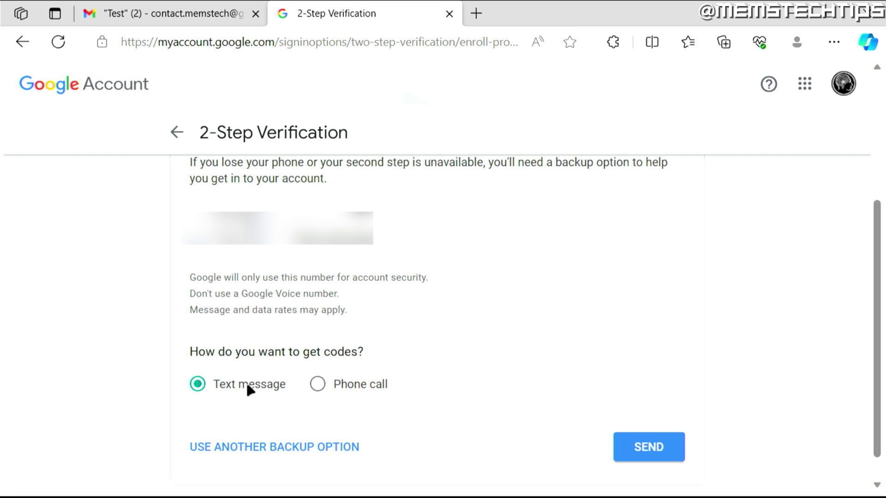
click(654, 450)
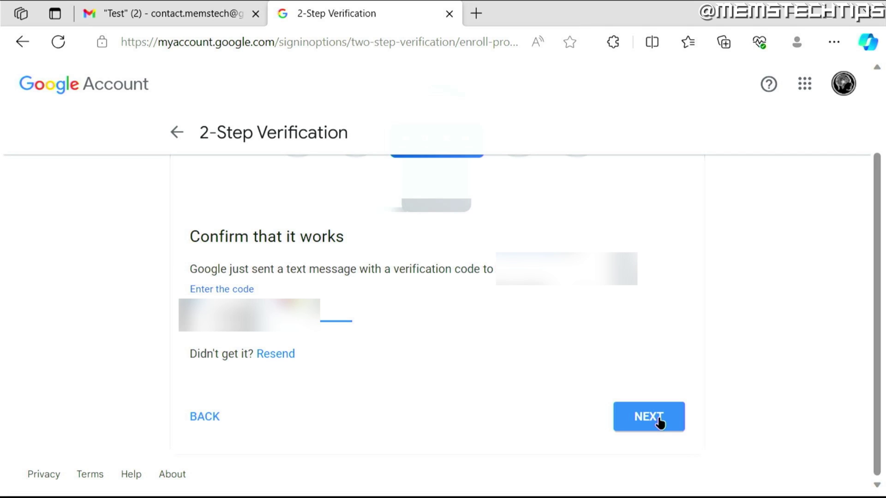
click(659, 419)
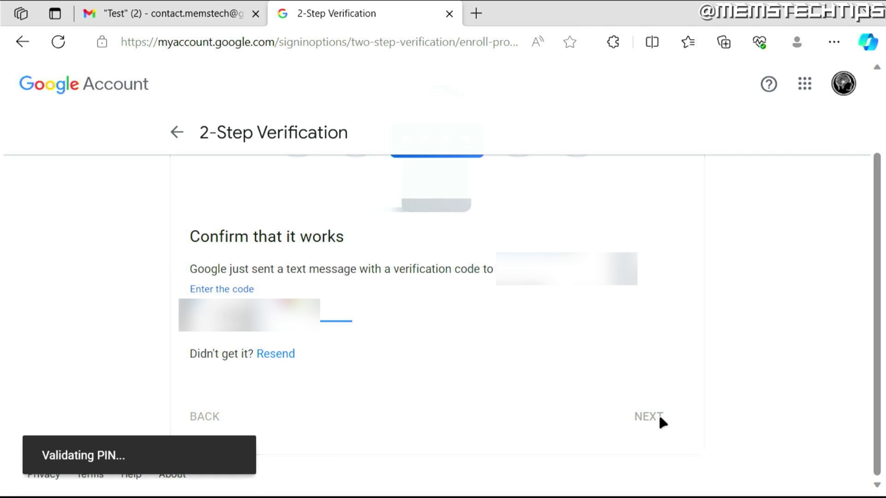
click(654, 447)
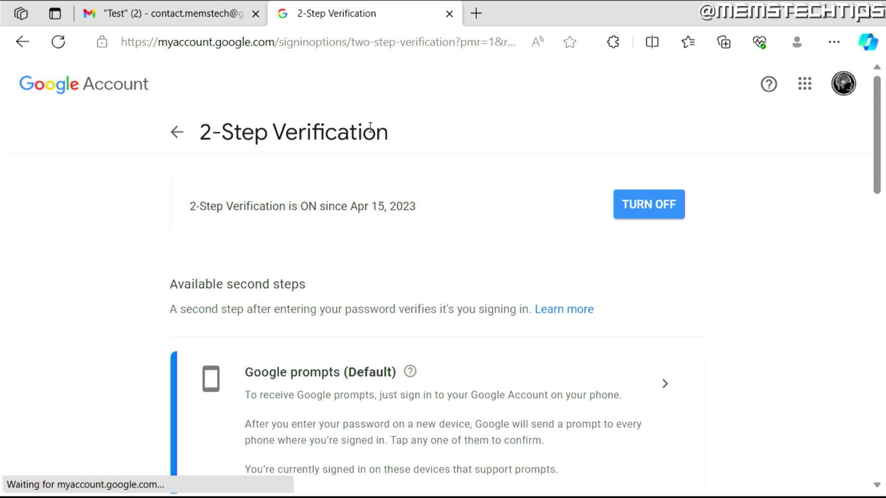
- Search the account settings for 'app password' and open the App passwords page
click(178, 132)
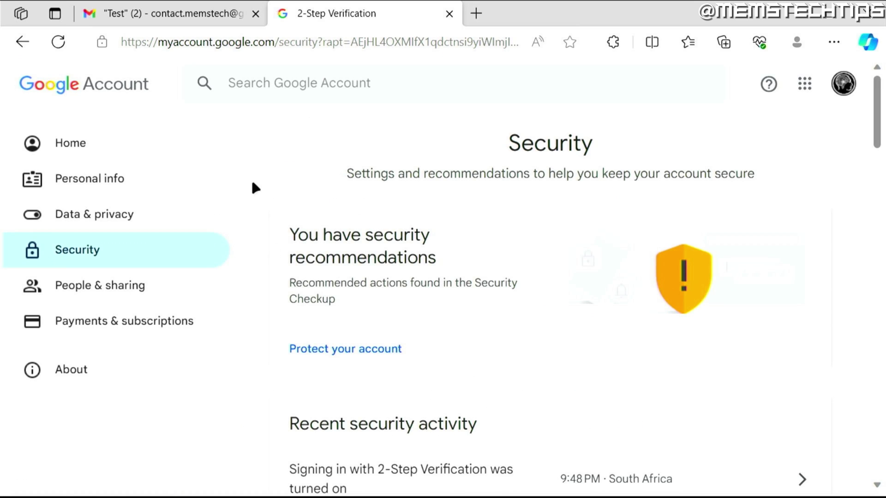
click(337, 82)
text(app pas)
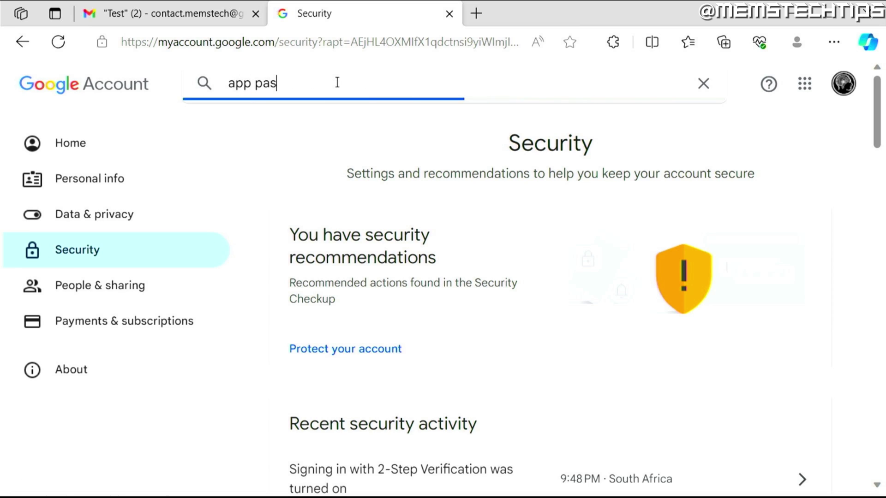
text(sword)
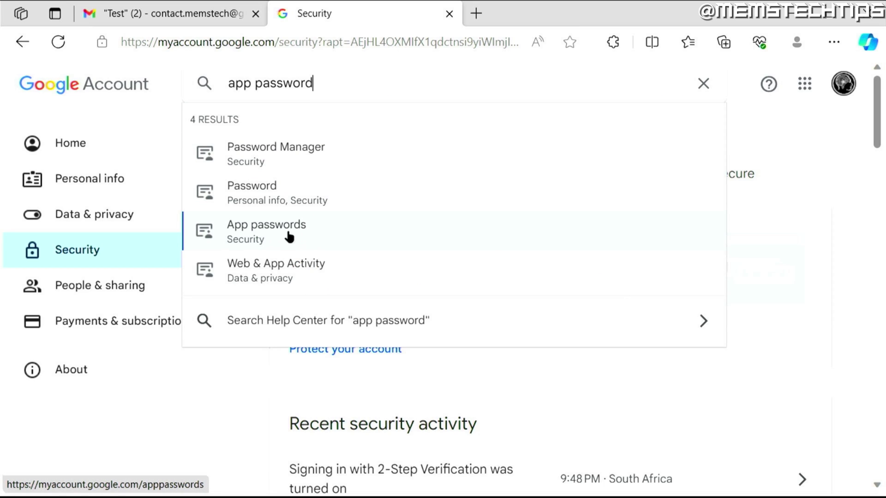
click(293, 235)
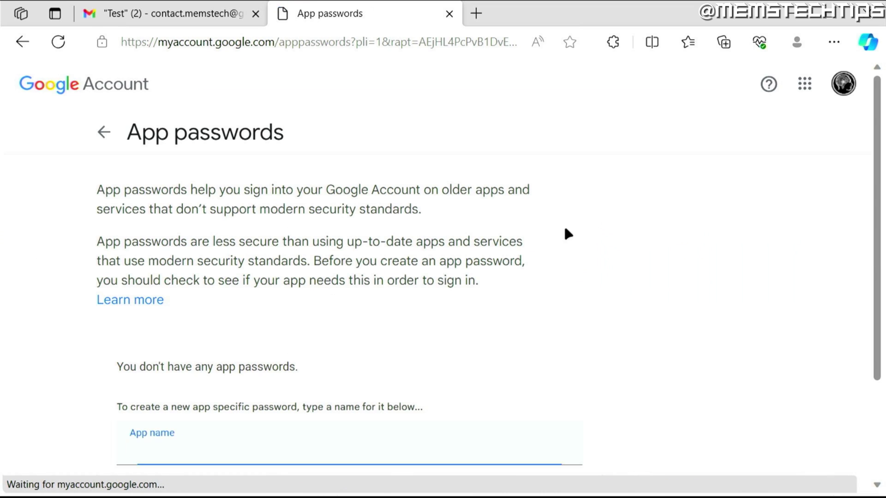
scroll(398, 223, down, 2)
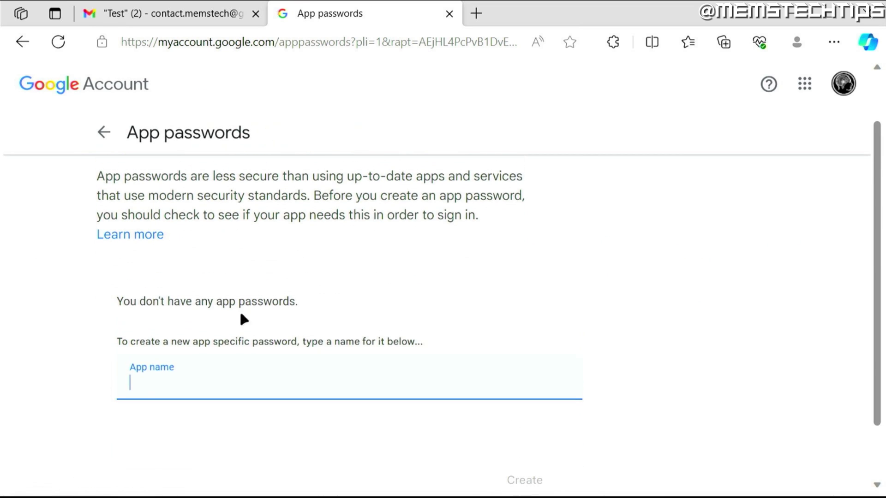
scroll(148, 375, down, 2)
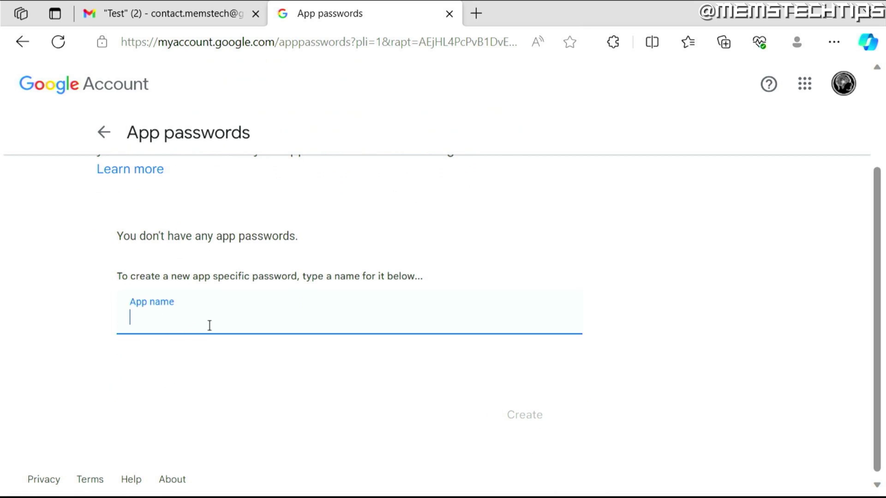
- Generate an app password named Outlook and copy it
text(Ou)
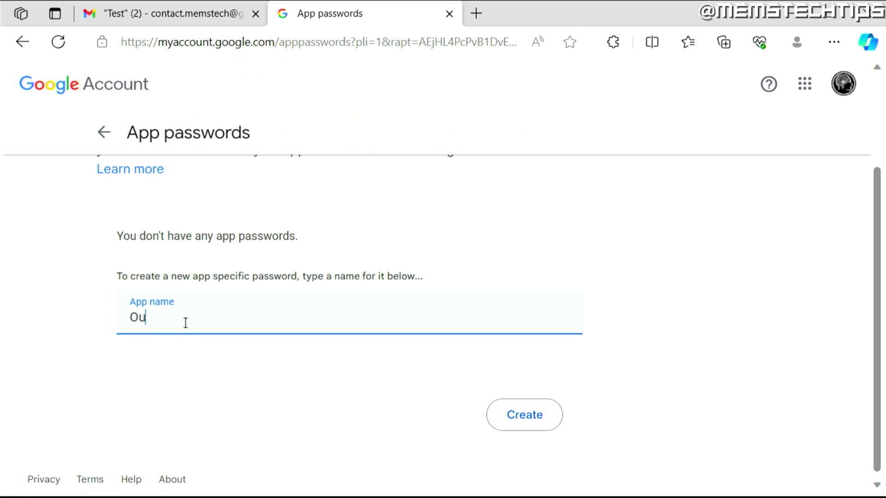
text(tlook)
click(521, 431)
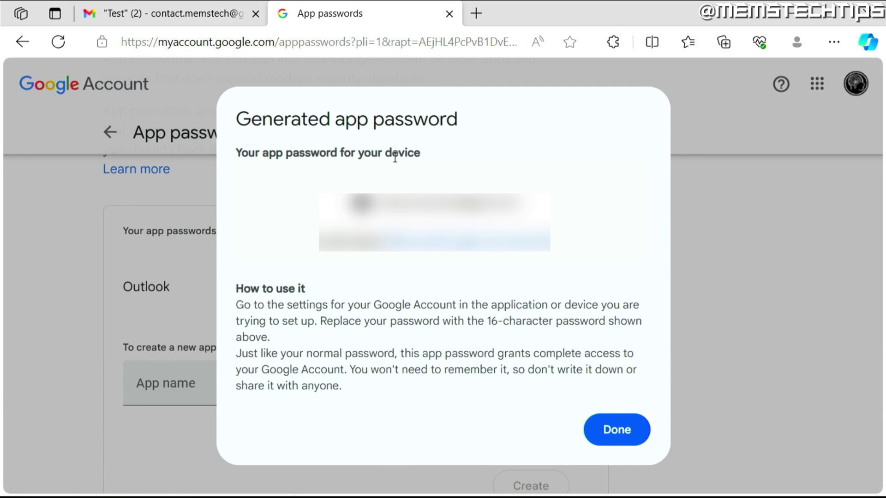
drag(351, 203, 521, 203)
right_click(488, 203)
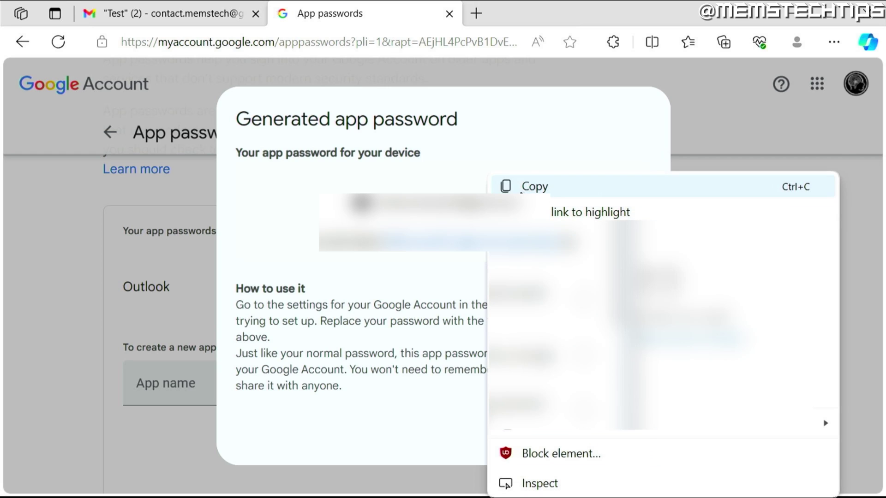
click(521, 192)
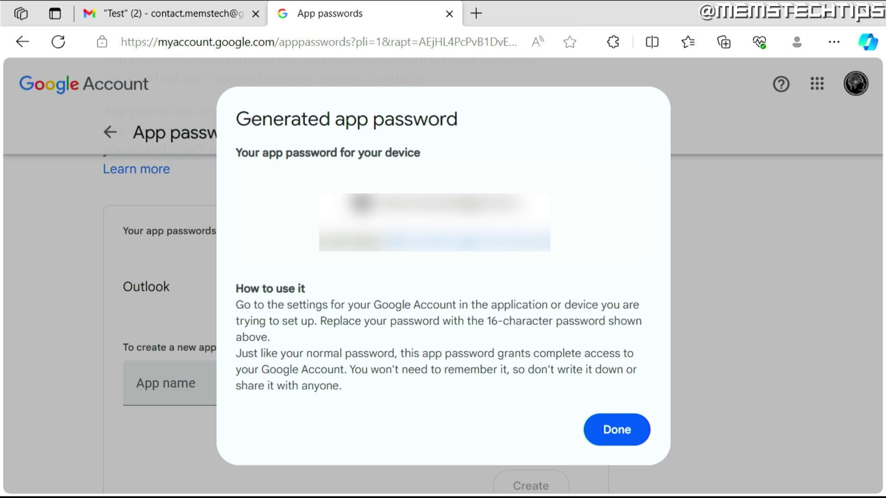
- Open Control Panel from Windows search and keep View by set to Large icons
mouse_move(81, 474)
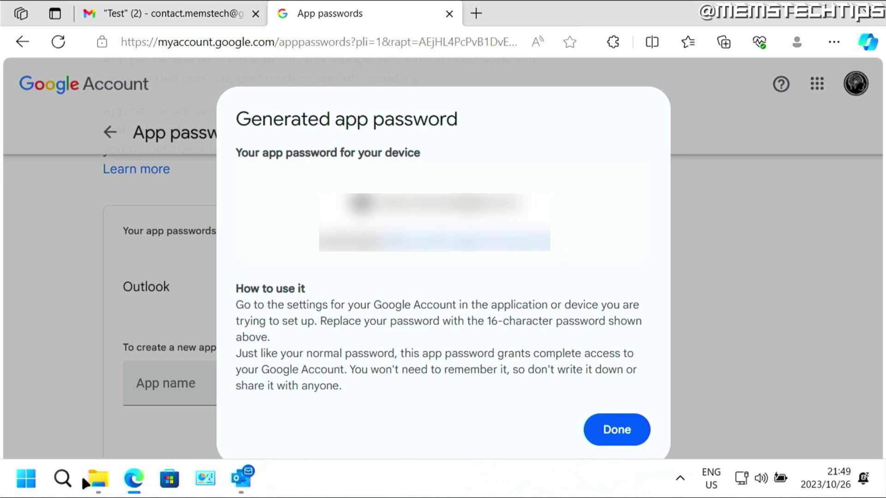
click(62, 475)
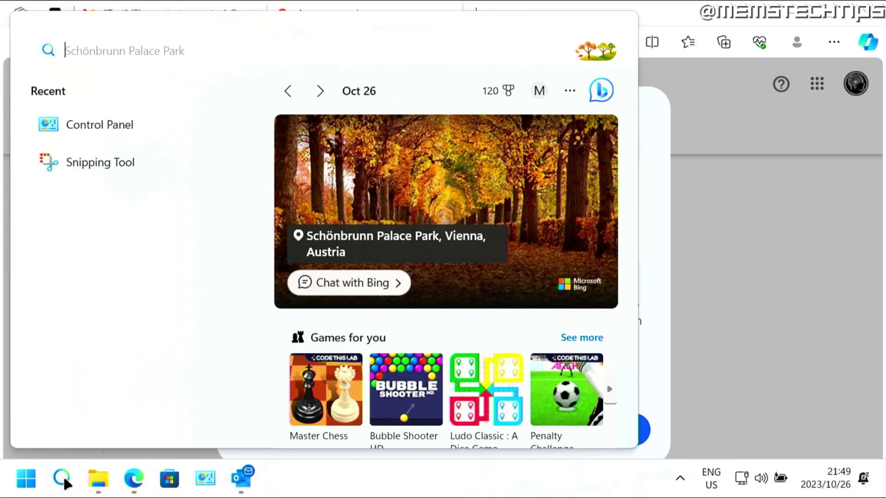
text(control panel)
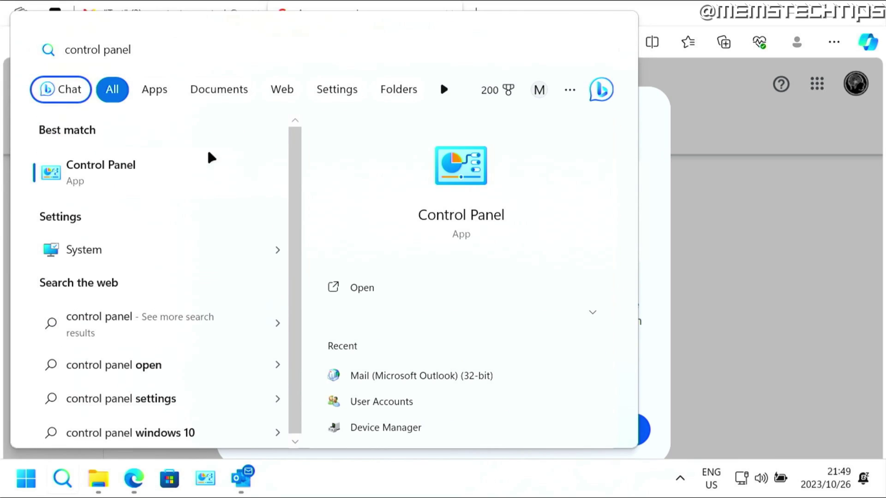
key(Escape)
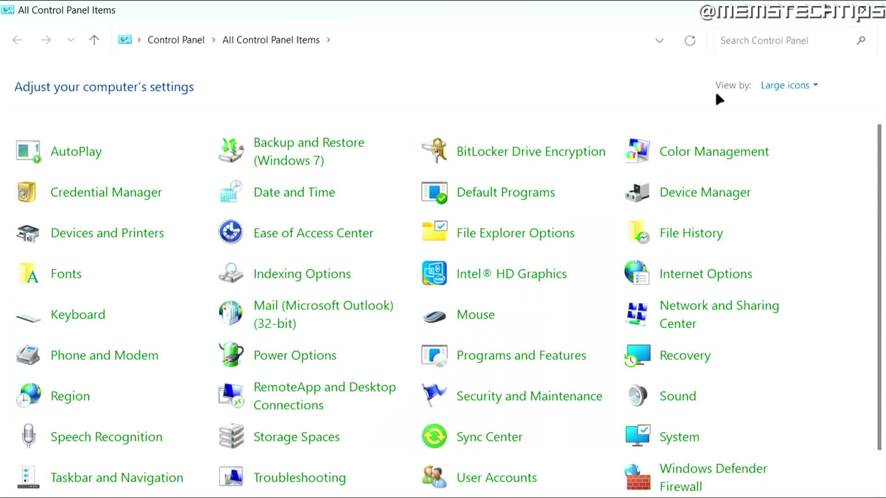
click(783, 85)
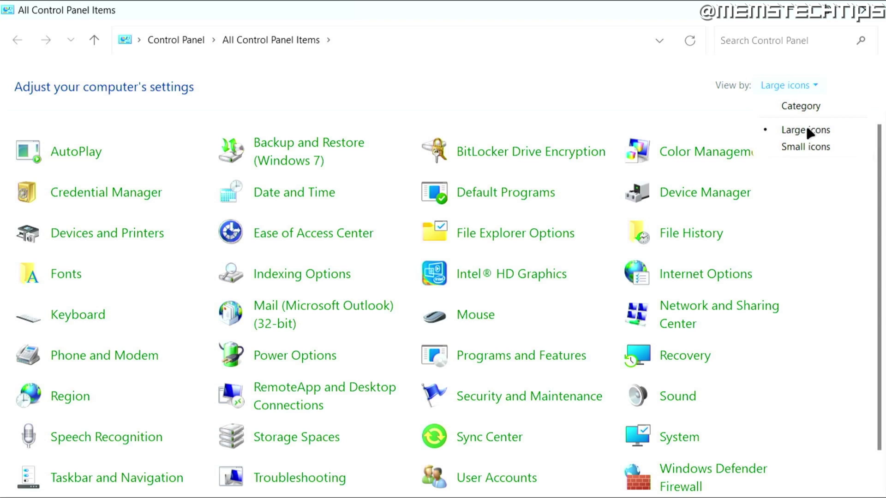
click(806, 128)
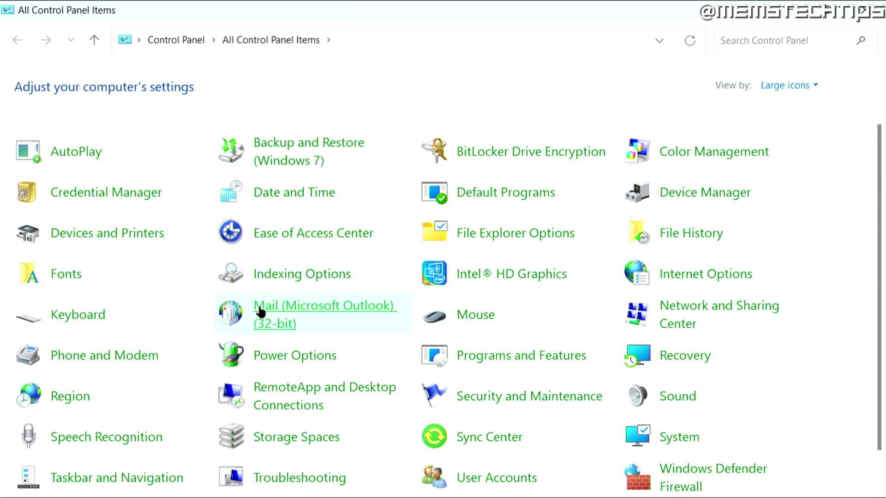
- Open Mail Setup's Account Settings and start adding a new email account
click(305, 313)
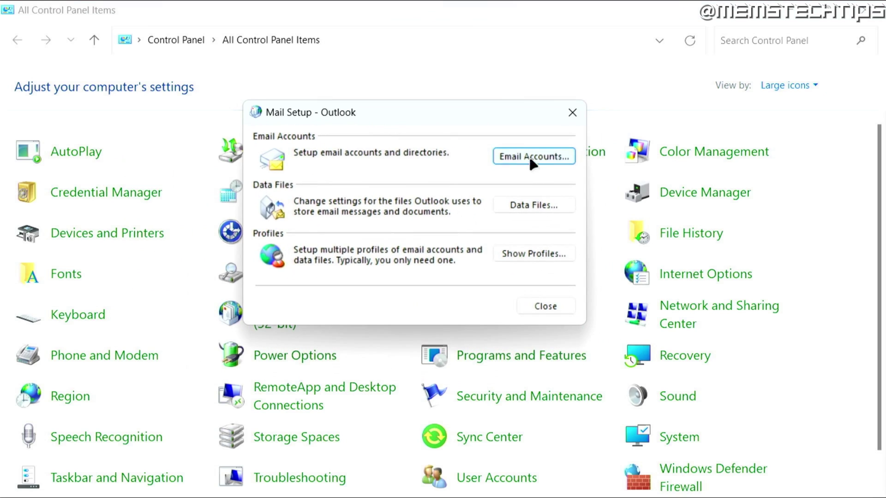
click(533, 159)
drag(266, 28, 278, 32)
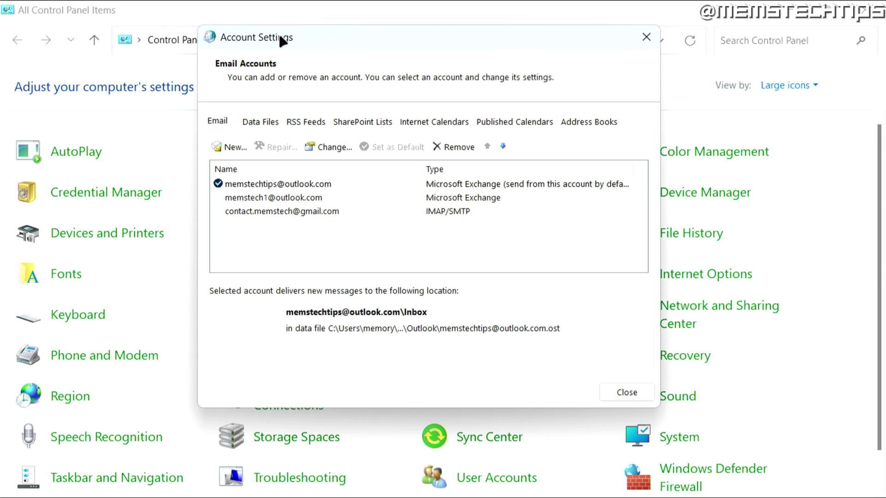
click(234, 148)
drag(323, 126, 289, 69)
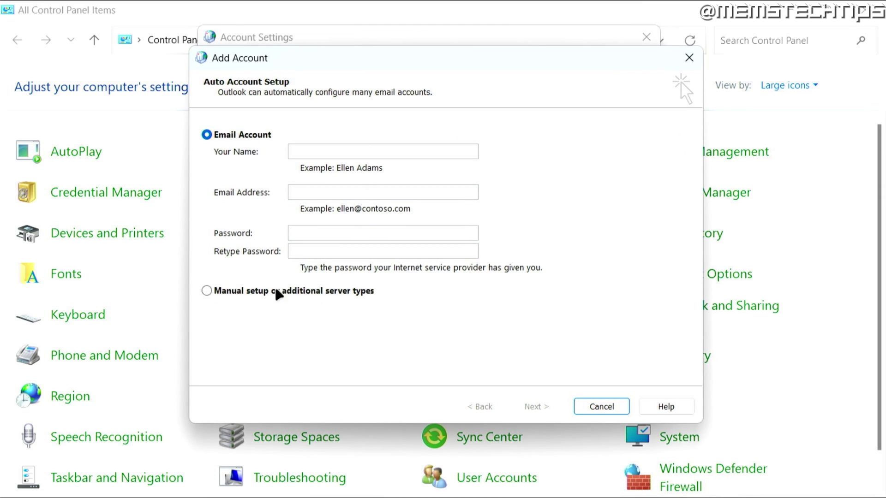
- Choose manual setup with the POP or IMAP account type to reach the server settings form
click(303, 291)
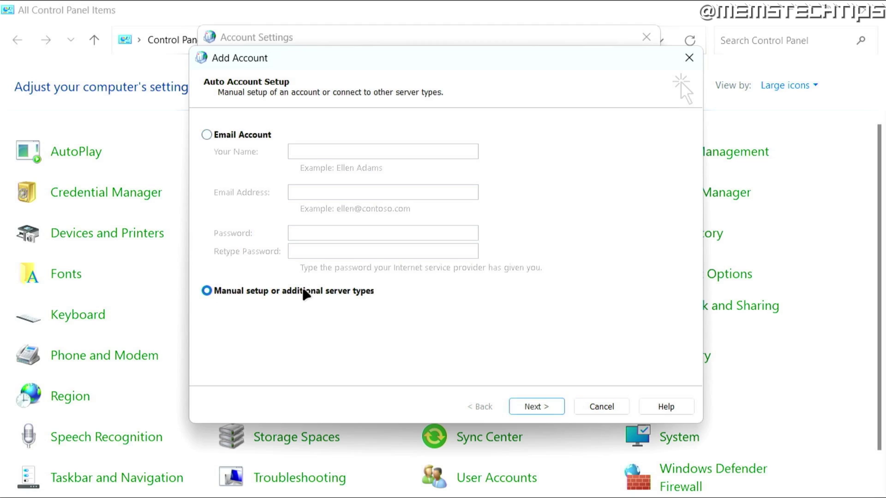
click(548, 408)
click(277, 215)
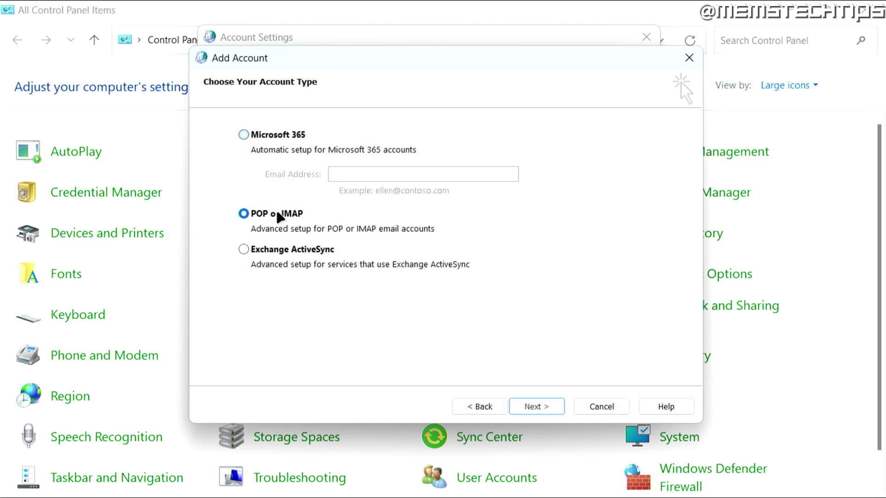
click(553, 412)
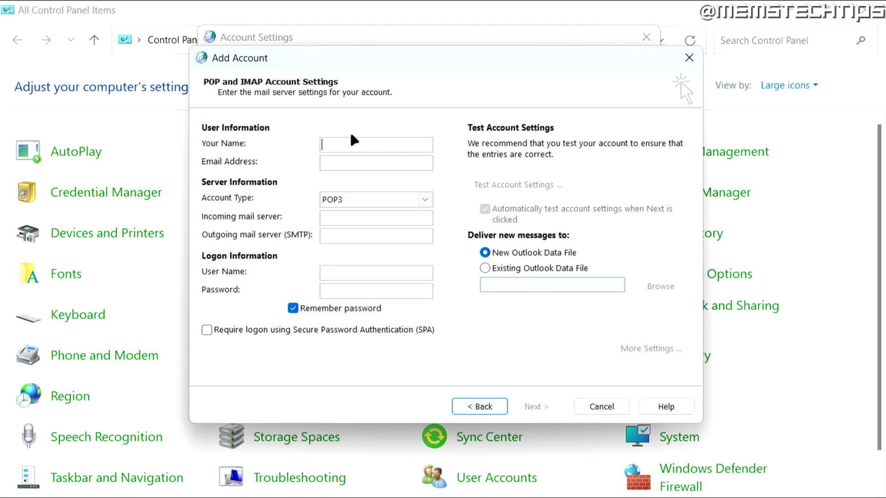
- Enter the display name and Gmail address, keep POP3, and fill in the pop.gmail.com and smtp.gmail.com servers
click(393, 142)
text(Memory)
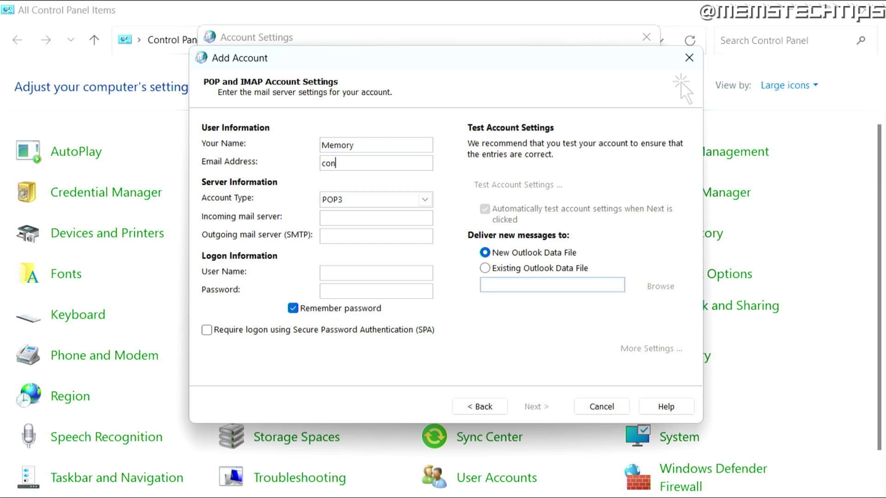
click(381, 201)
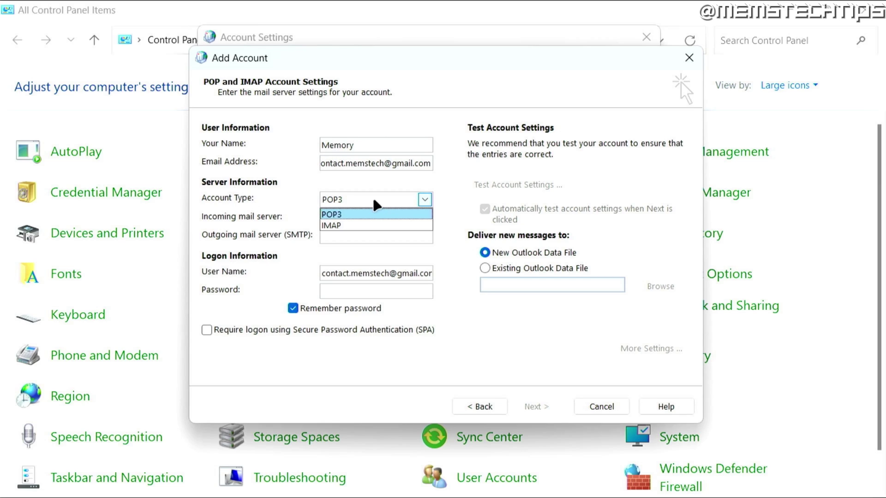
click(349, 214)
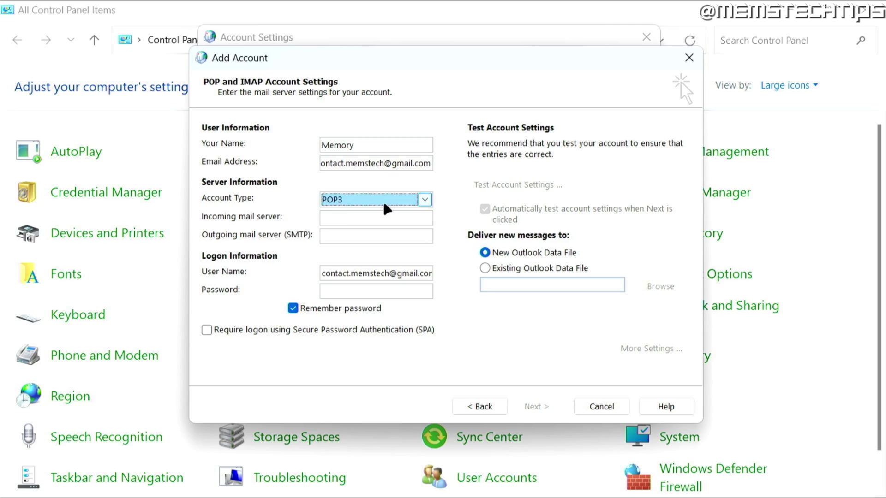
click(341, 219)
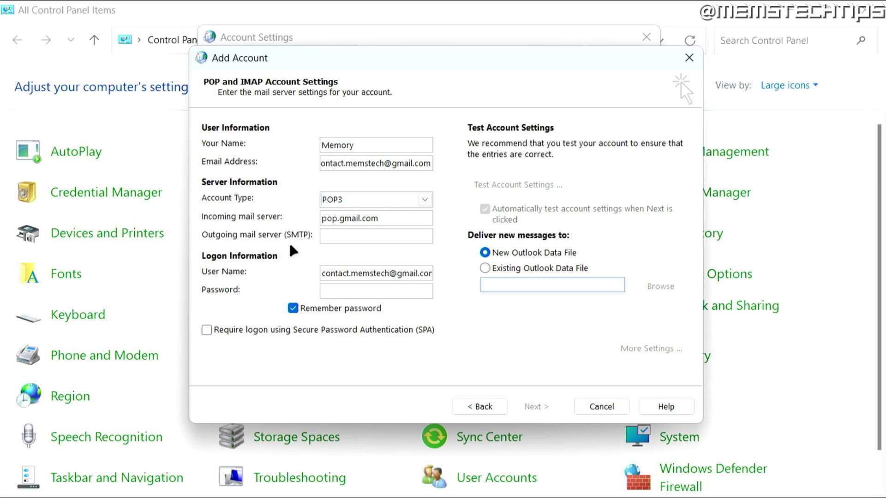
text(smtp.gmail.com)
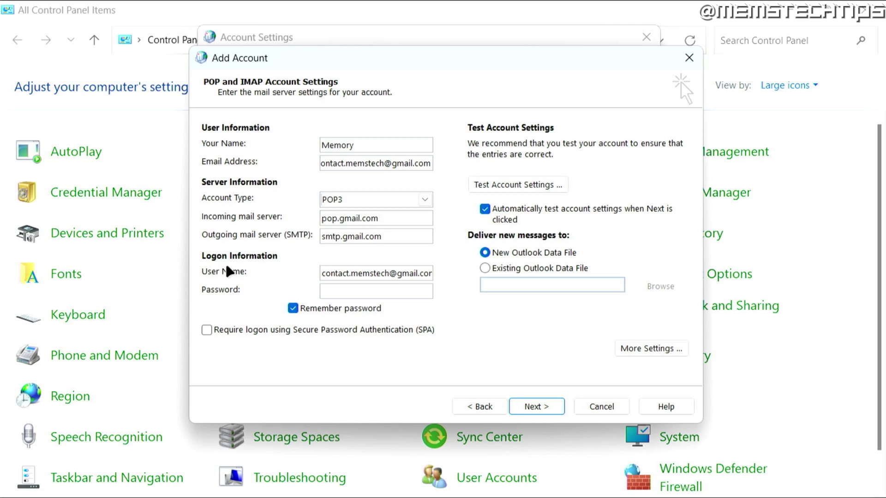
- Check the user name and paste the Google app password into the password field
drag(322, 273, 458, 280)
click(338, 289)
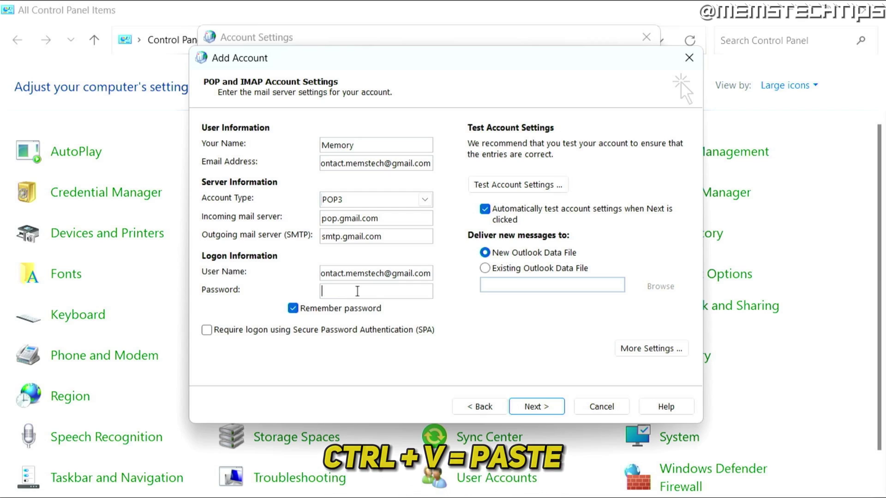
key(ctrl+v)
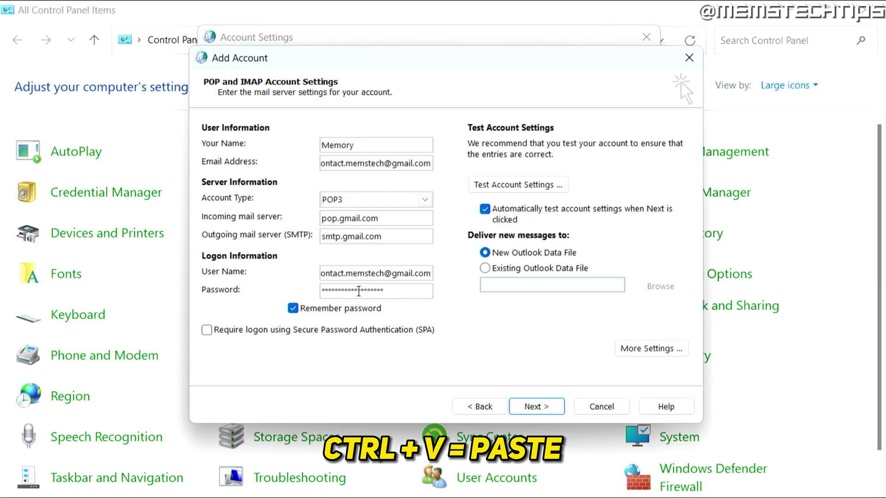
click(126, 486)
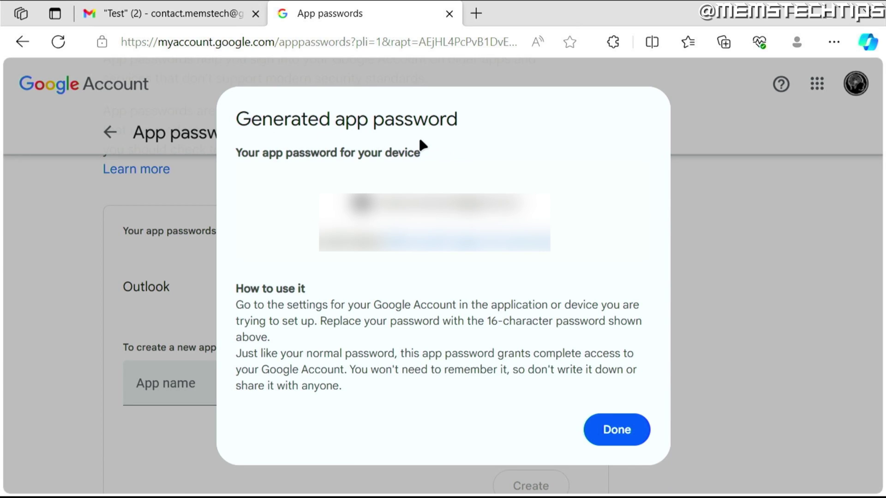
click(276, 383)
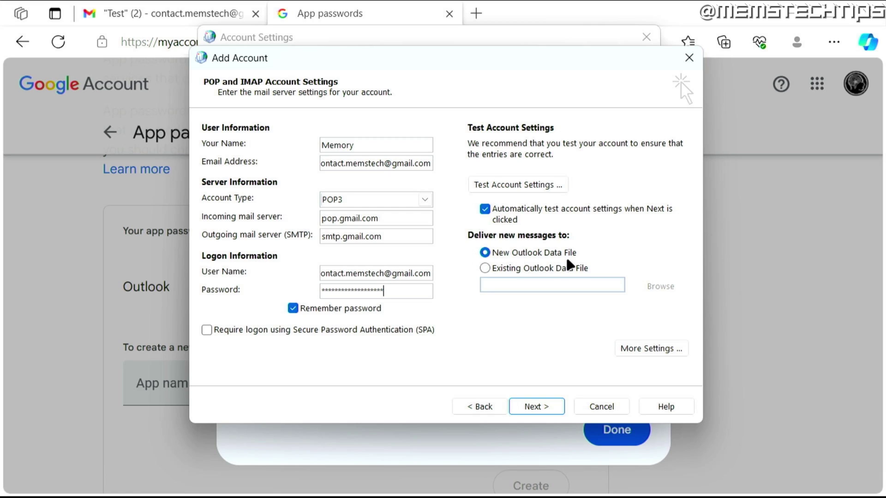
- In More Settings, require authentication for the outgoing SMTP server
click(676, 350)
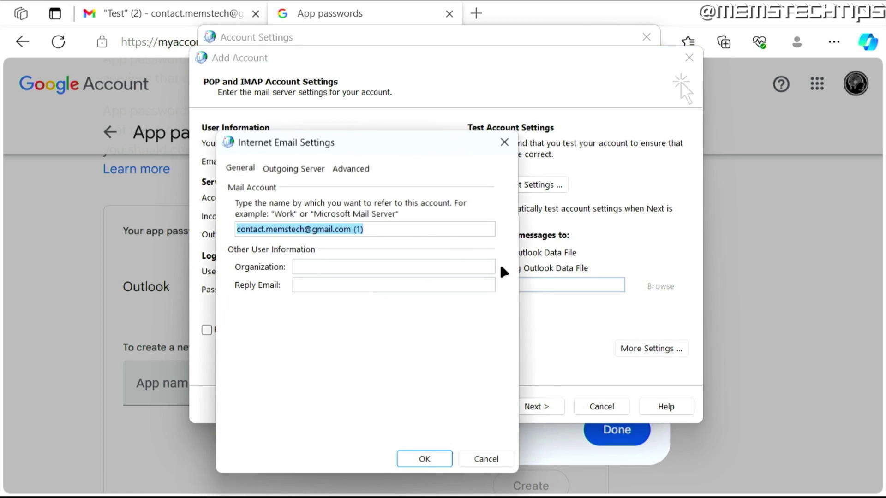
click(307, 170)
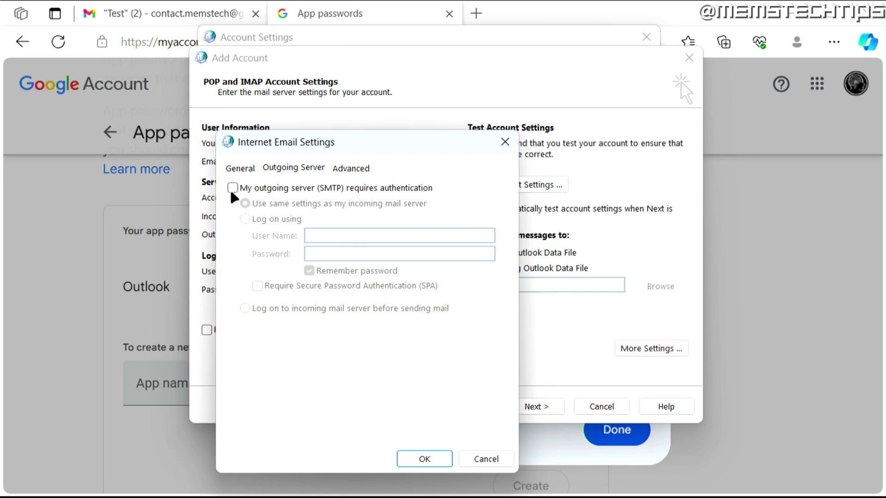
click(242, 192)
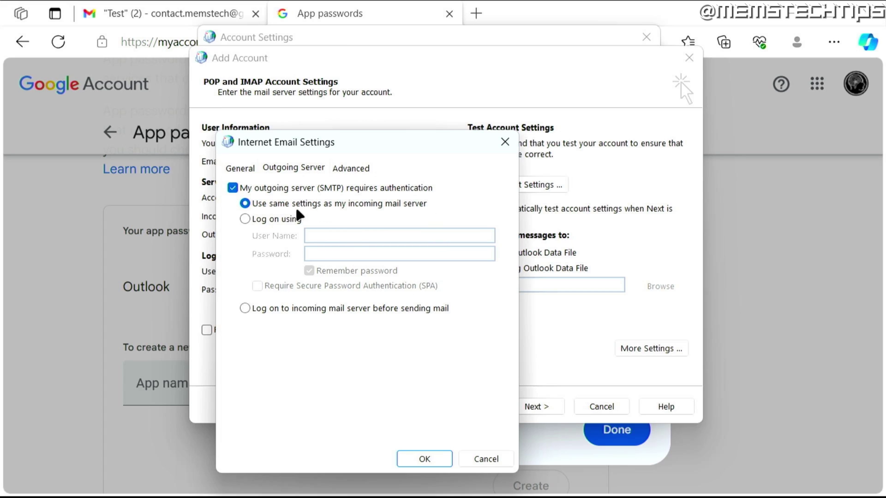
- Use SSL/TLS for incoming mail on port 995 and outgoing mail on port 465
click(352, 169)
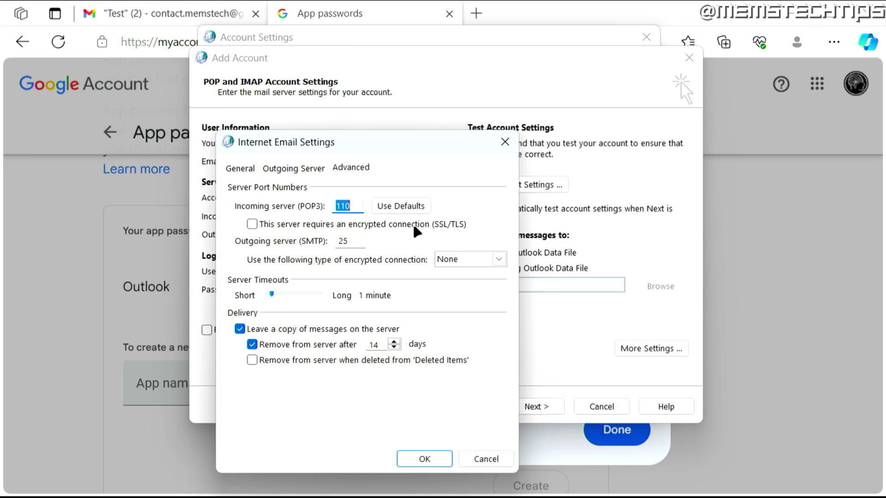
click(252, 224)
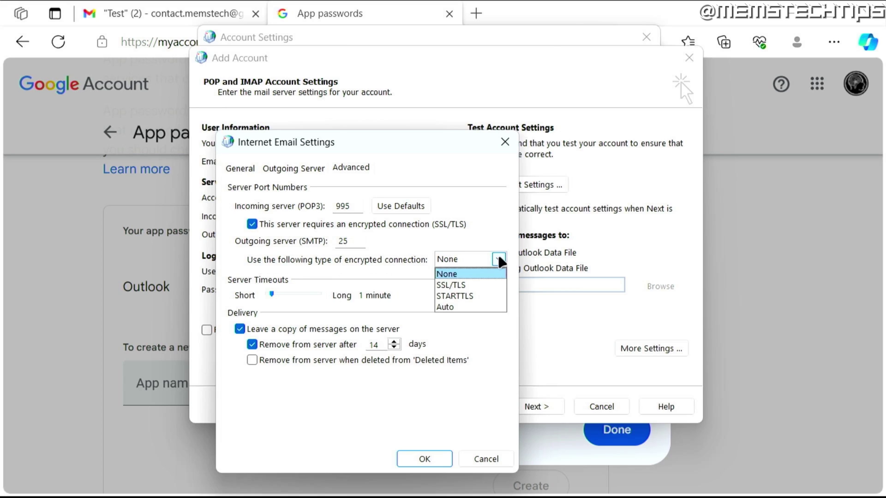
click(476, 288)
drag(358, 241, 332, 242)
text(465)
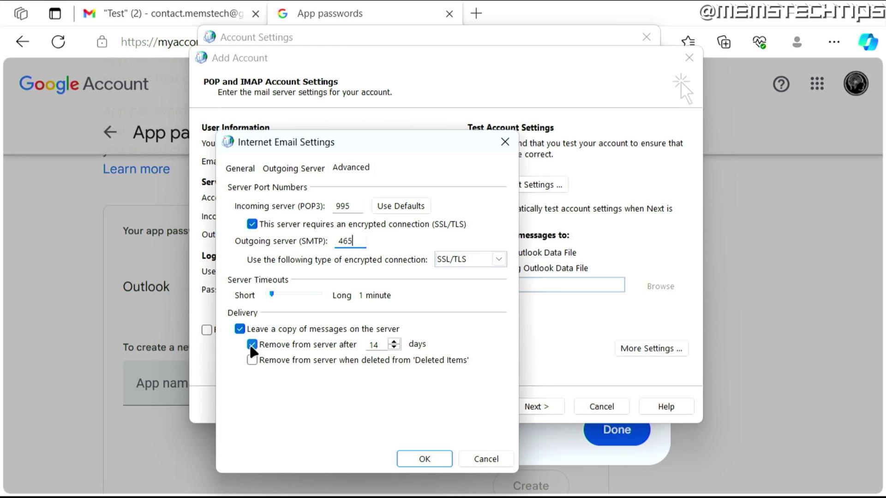
- Stop the 14-day server deletion and remove server copies only when deleted from Deleted Items
click(252, 346)
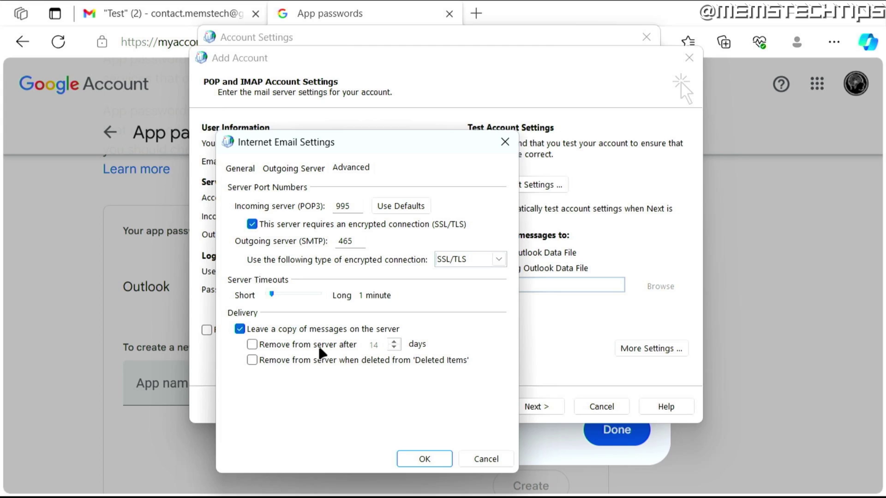
mouse_move(119, 483)
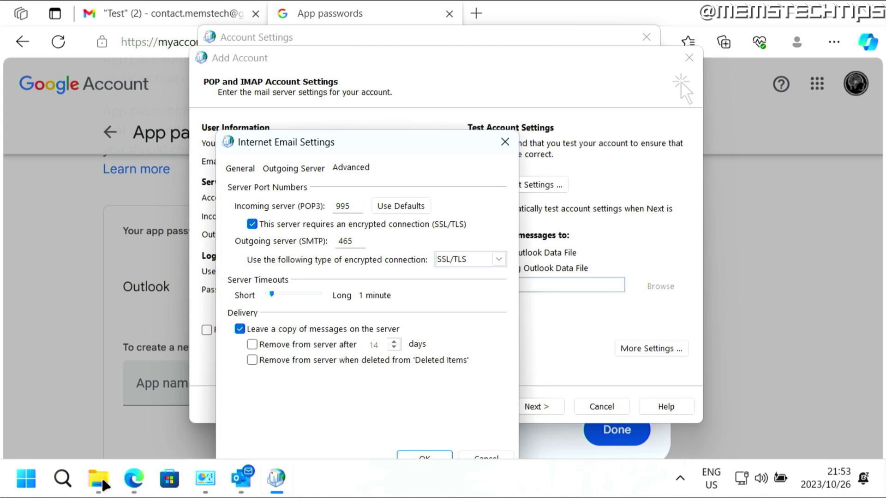
click(177, 404)
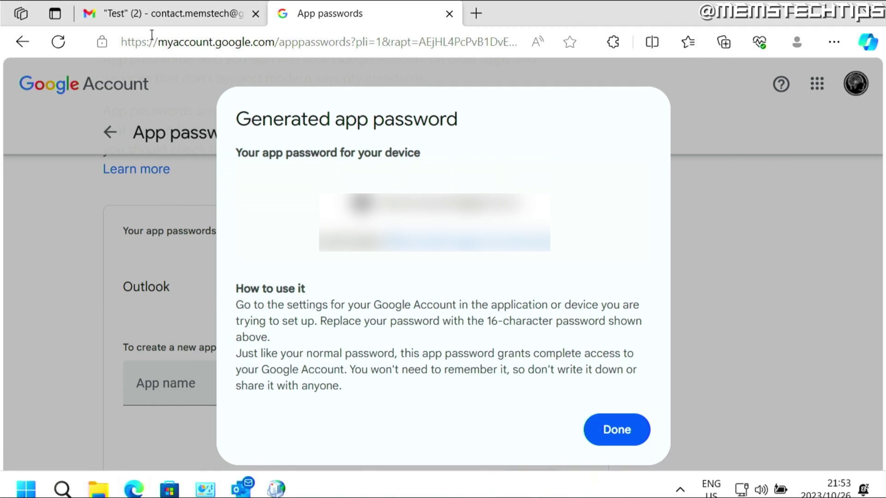
click(153, 16)
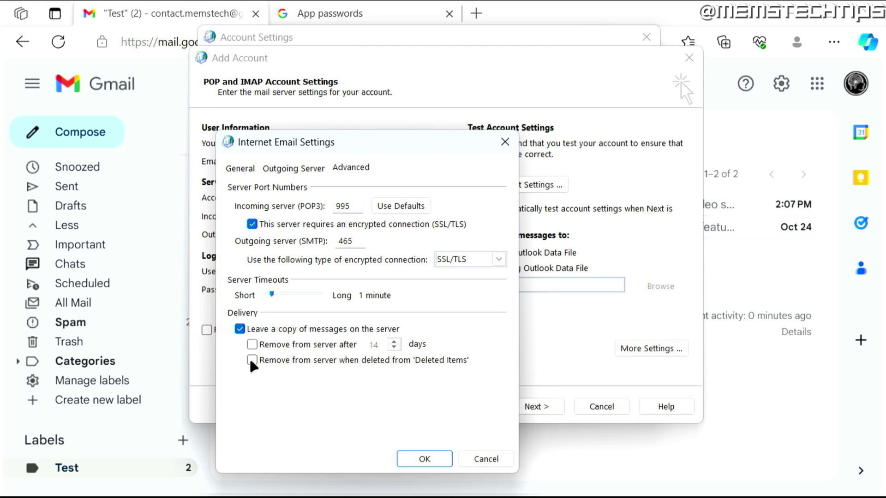
click(252, 361)
- Save the extra settings, run the account tests, and finish adding the Gmail POP3 account once both pass
click(424, 460)
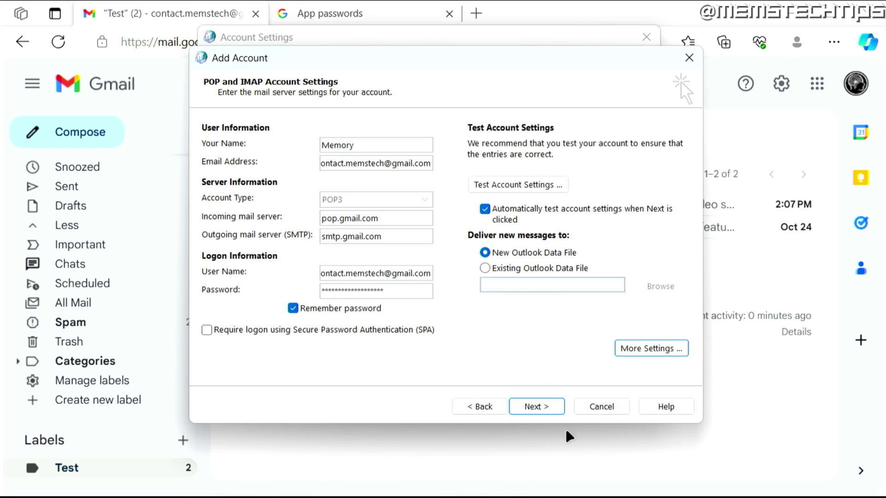
click(546, 409)
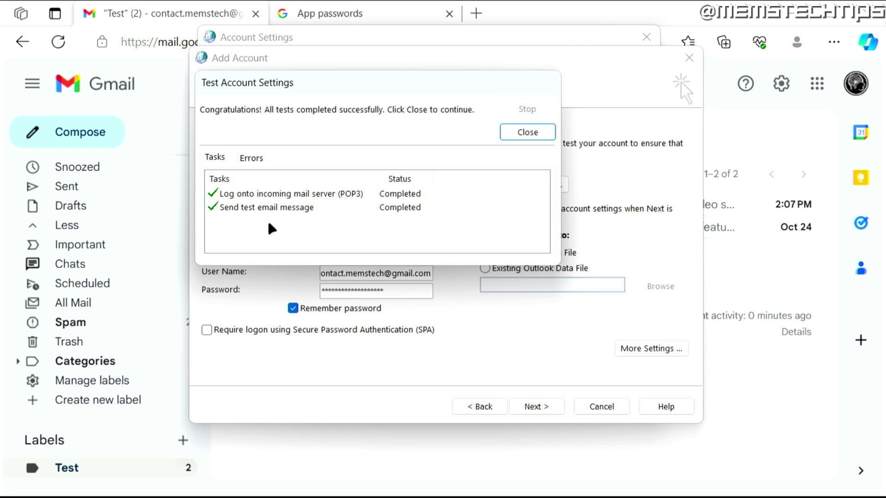
click(524, 132)
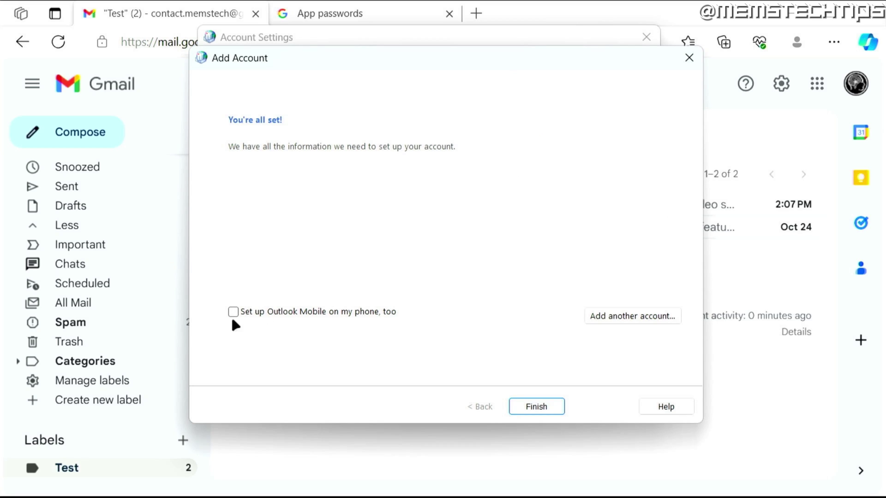
click(550, 405)
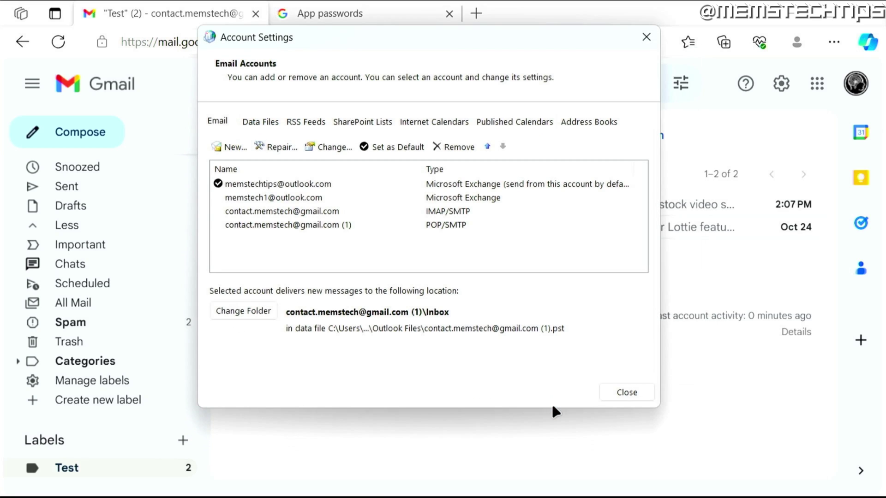
- Expand the new Gmail POP account's folders in the main window and select its Inbox
mouse_move(312, 496)
click(241, 477)
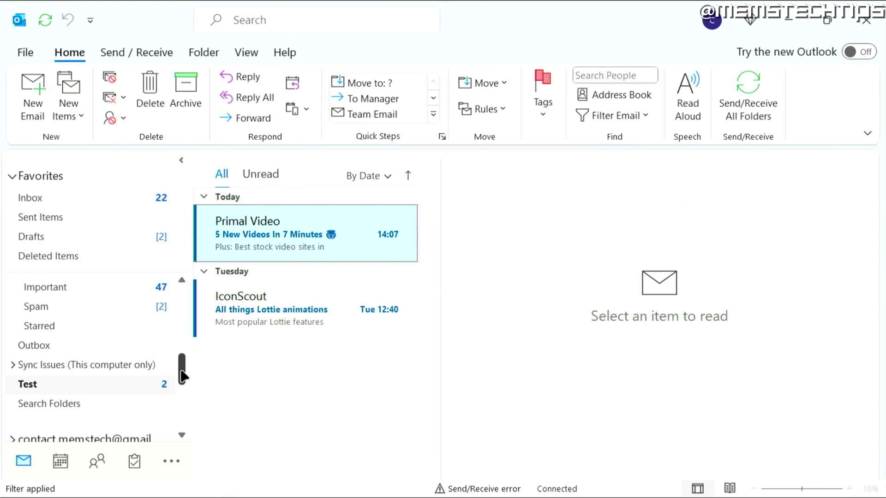
drag(181, 369, 182, 395)
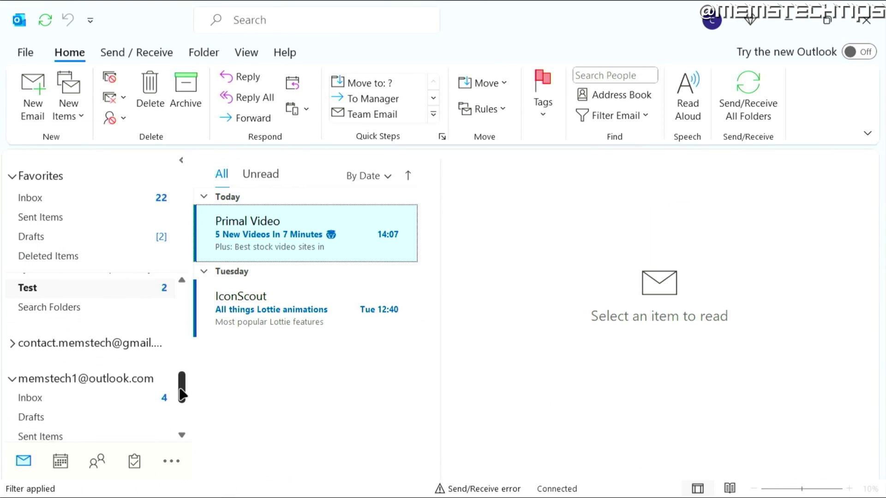
click(11, 342)
drag(182, 372, 182, 381)
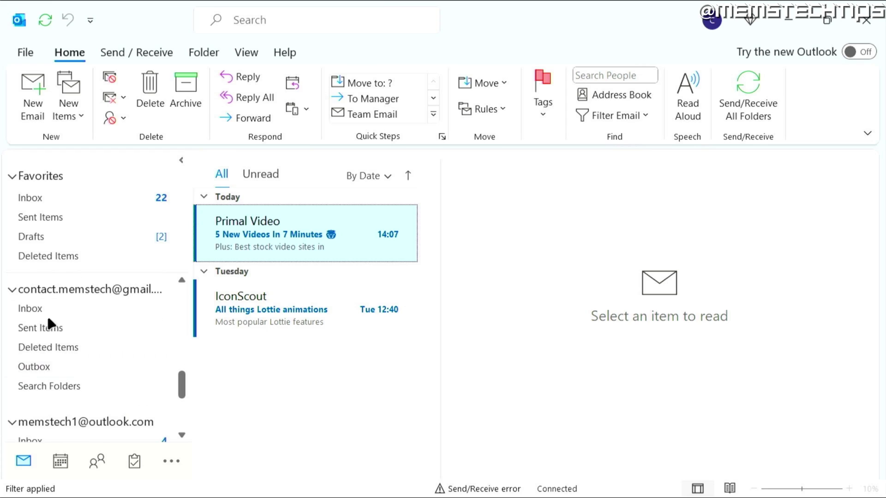
click(72, 313)
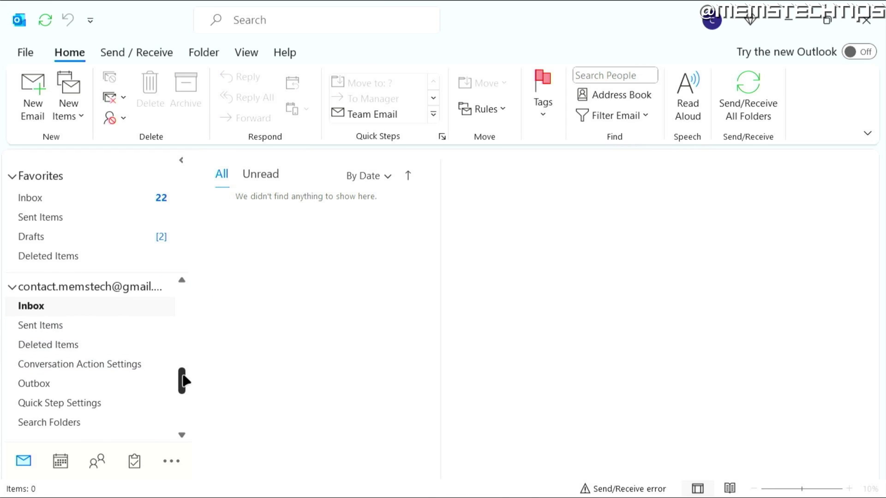
drag(183, 376, 88, 379)
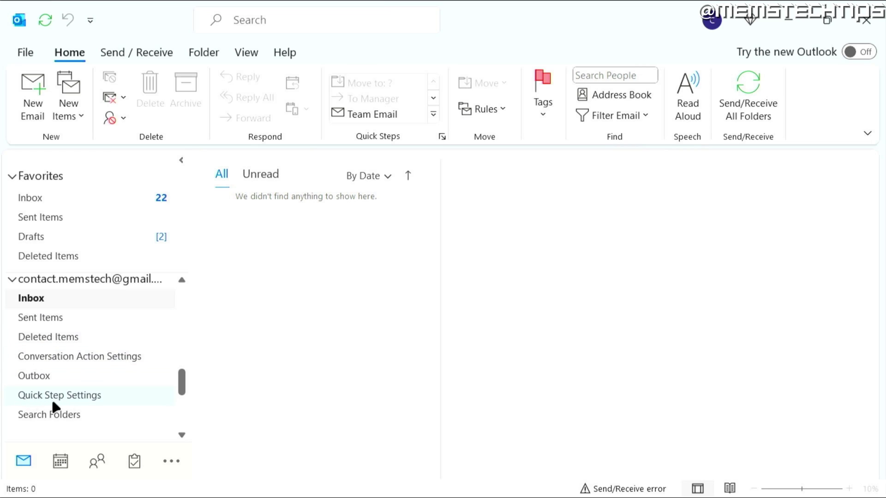
drag(181, 381, 184, 367)
click(56, 341)
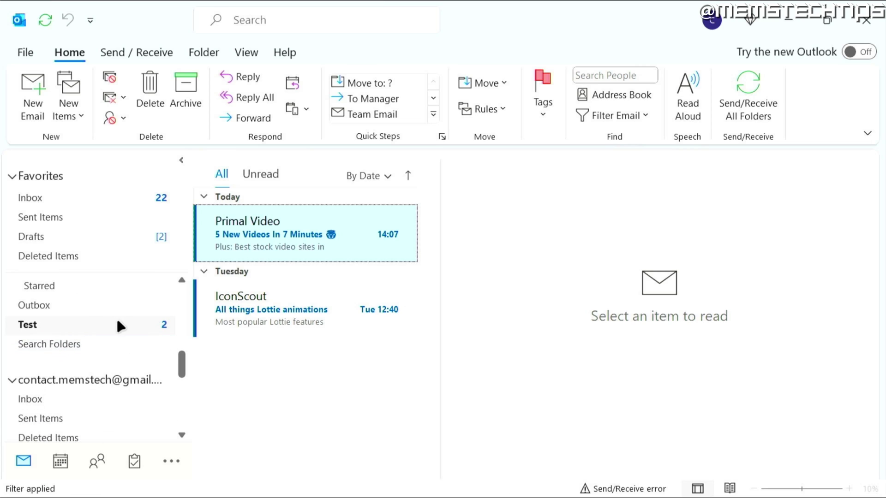
scroll(133, 348, down, 1)
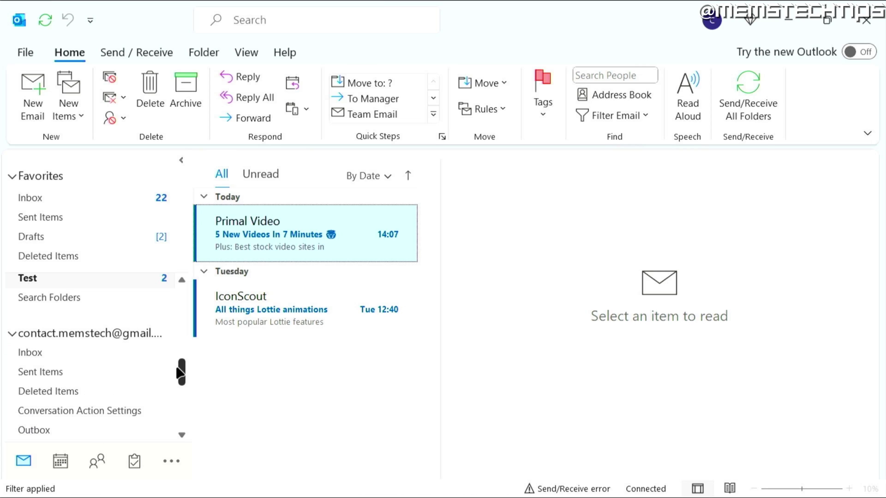
click(58, 352)
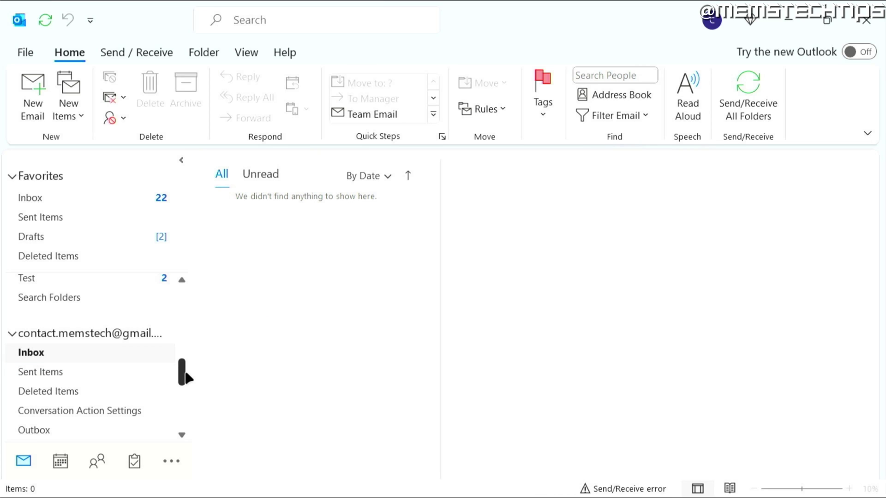
drag(182, 370, 186, 385)
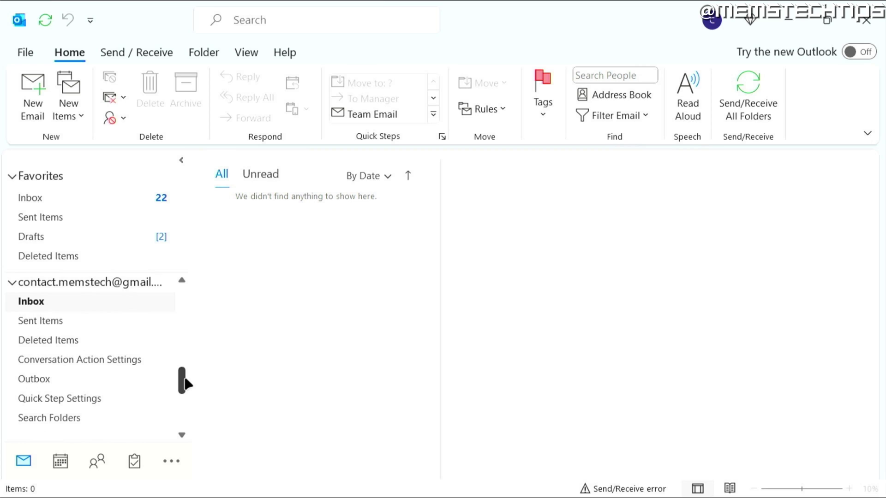
- Create a subfolder named 'Test 2' under the POP account's Inbox
right_click(51, 304)
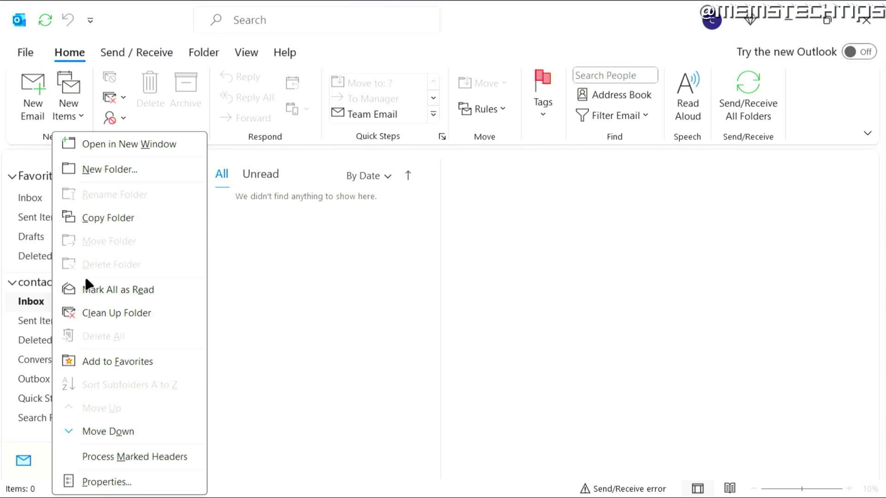
click(92, 170)
text(Test 2)
key(Return)
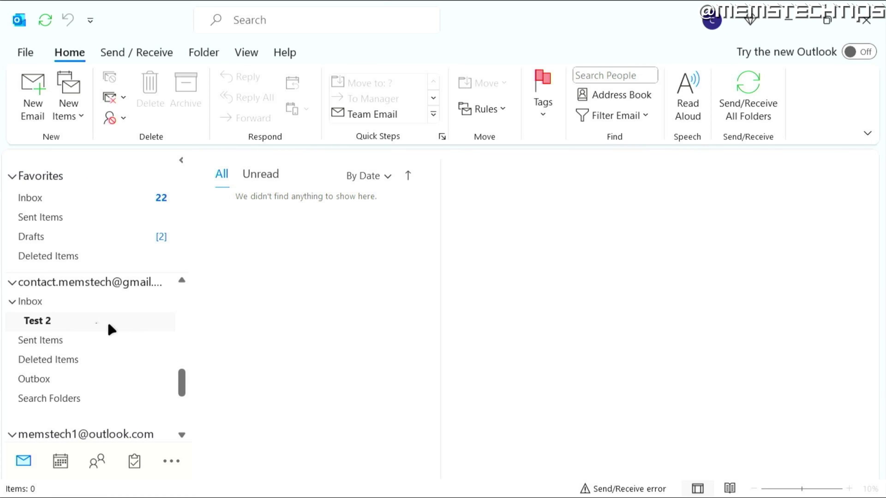
drag(181, 382, 184, 347)
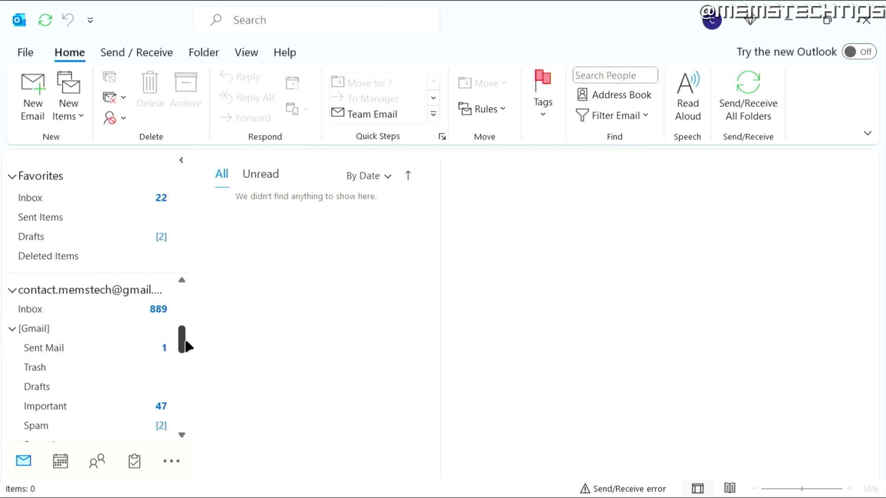
drag(182, 339, 181, 383)
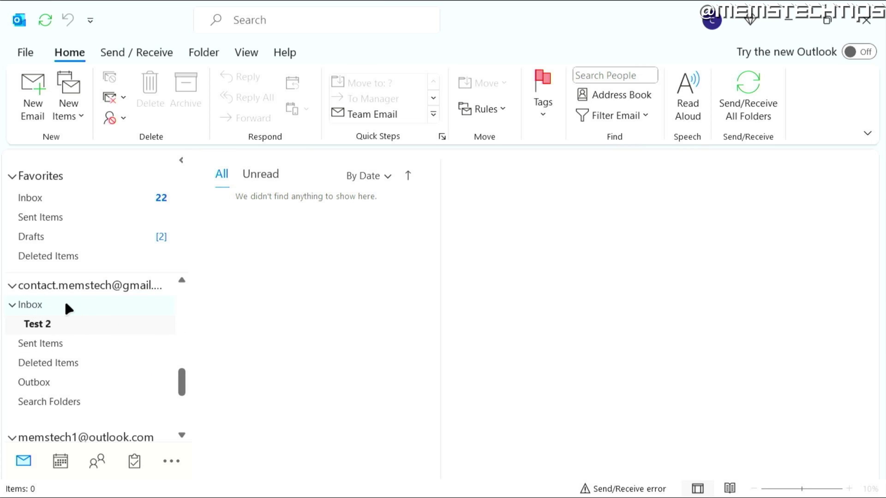
- Run Send/Receive with F9 from the Inbox, review the synchronizing tasks, then close the progress window
click(65, 305)
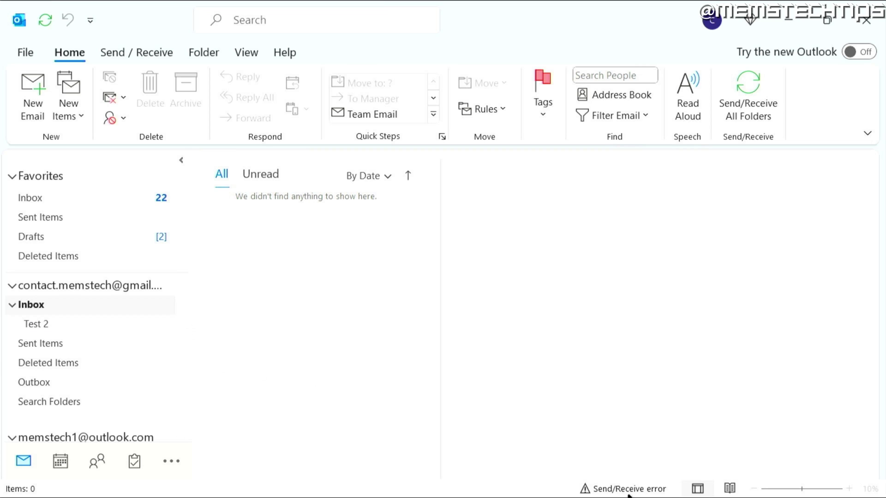
key(F9)
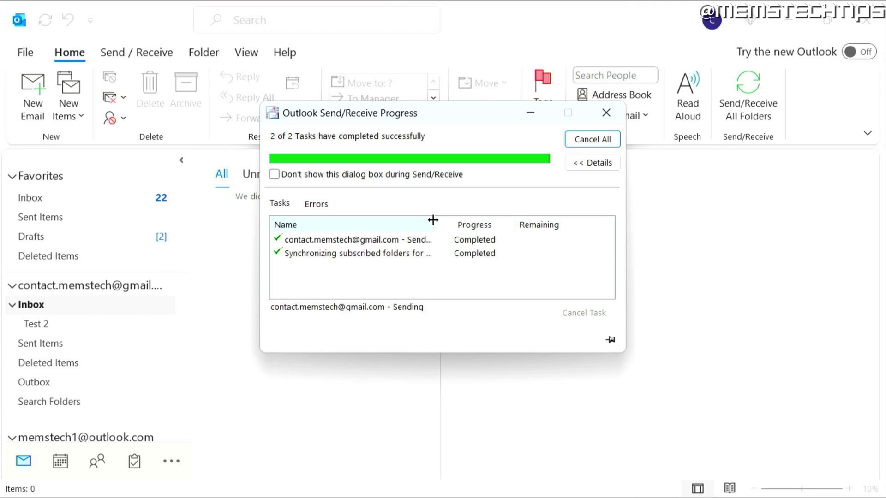
drag(433, 220, 527, 224)
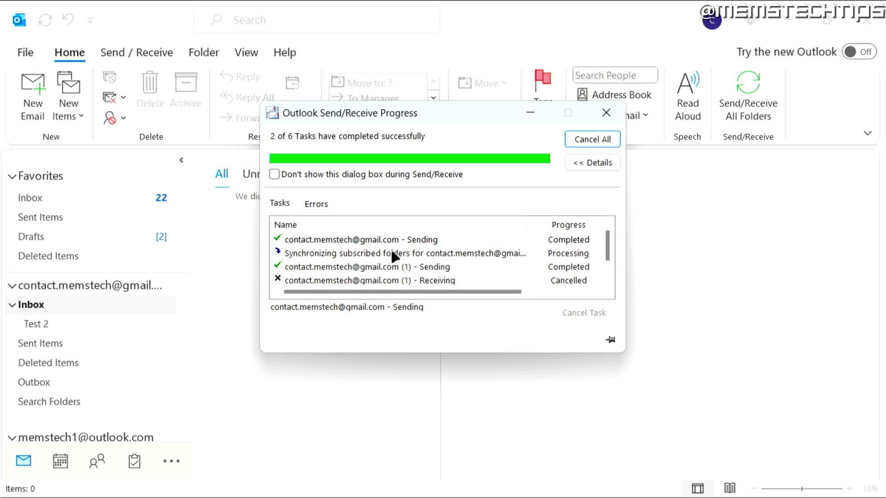
click(353, 253)
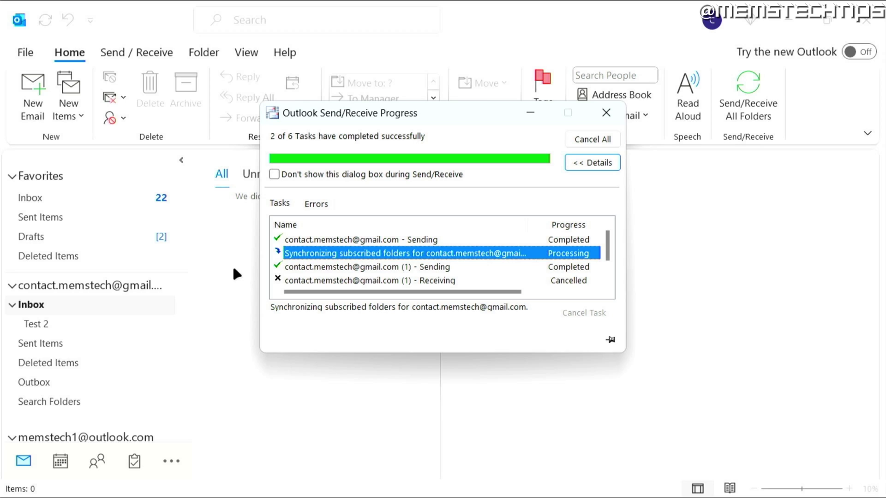
click(119, 308)
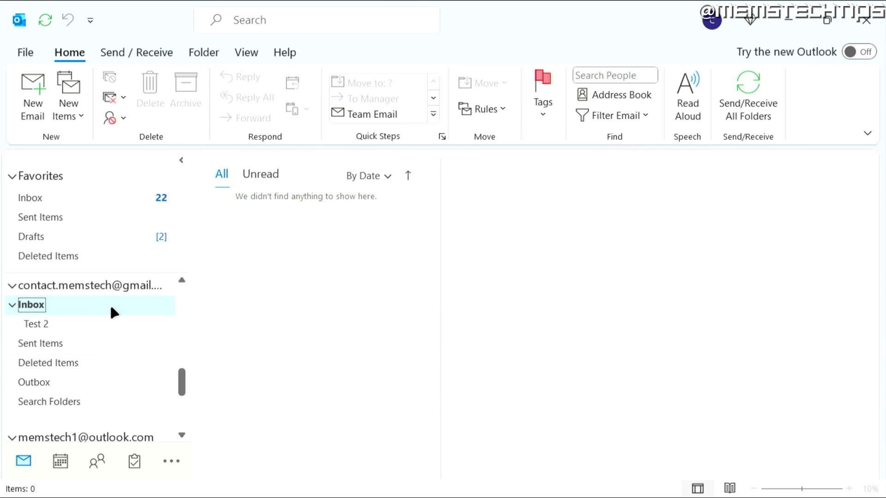
- On the Data Files tab, compare the IMAP .ost, Outlook.com and POP .pst file locations
click(278, 479)
click(260, 121)
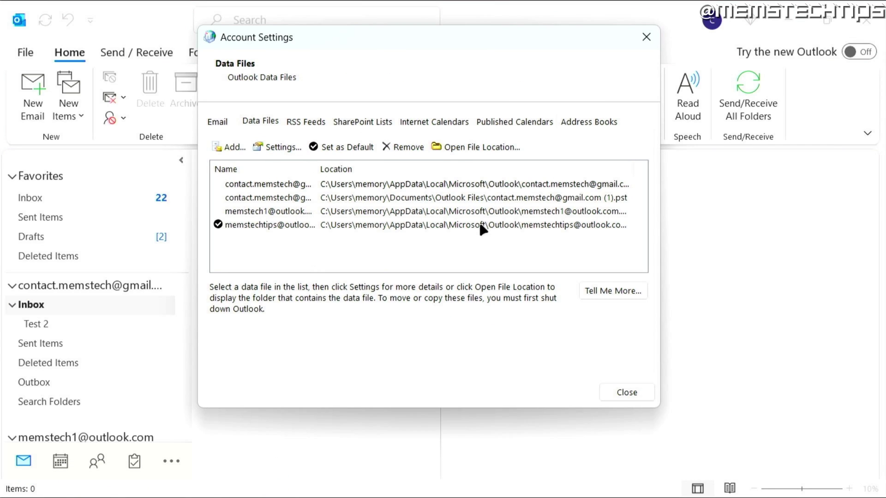
drag(317, 166, 275, 167)
click(600, 185)
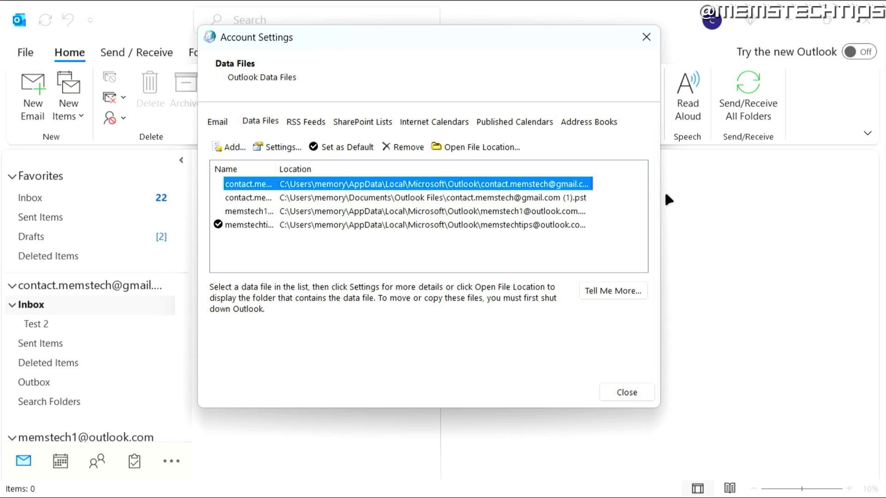
click(581, 215)
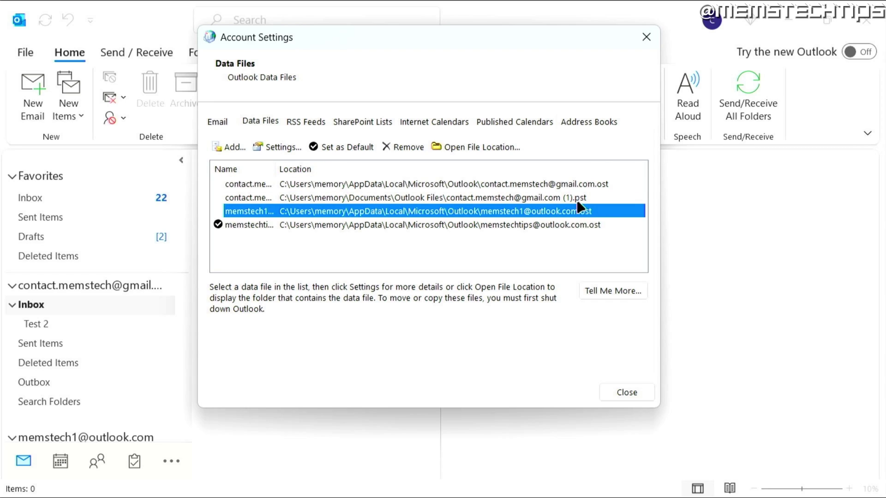
click(578, 201)
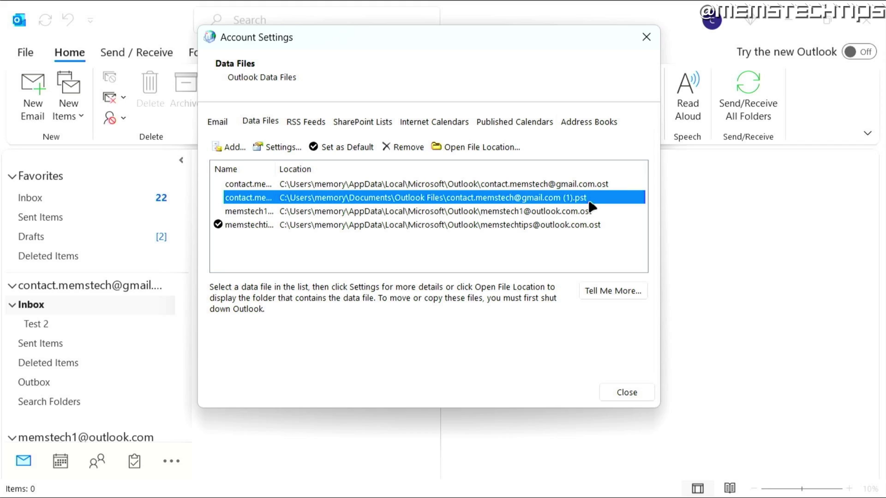
click(606, 185)
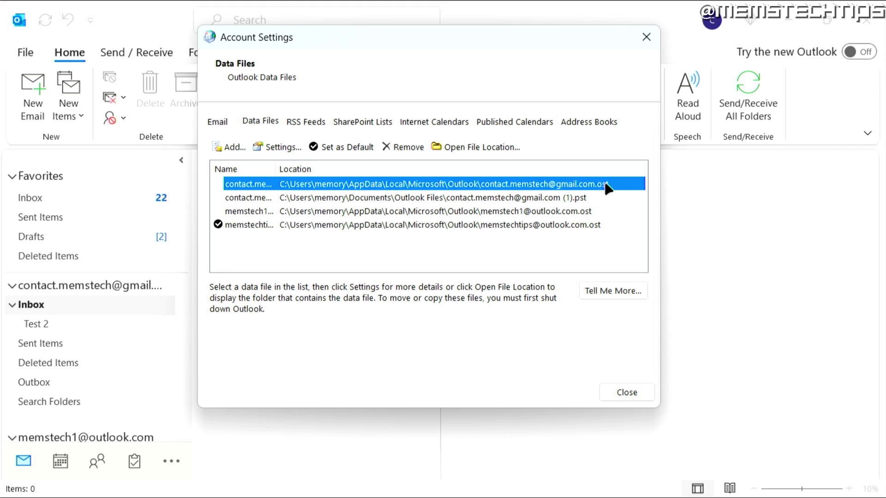
click(590, 211)
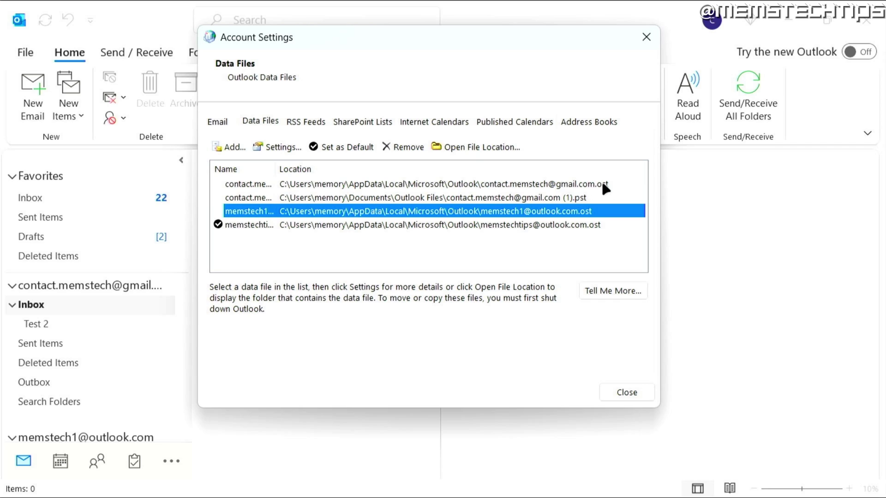
click(602, 183)
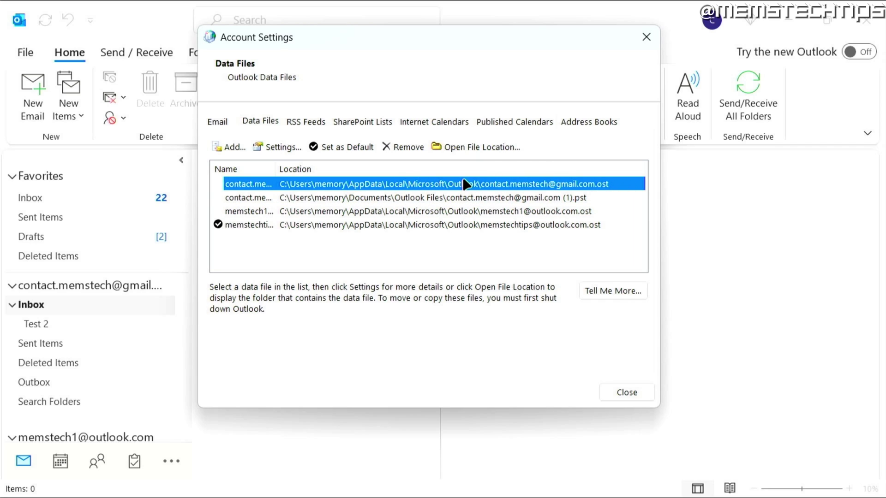
click(579, 198)
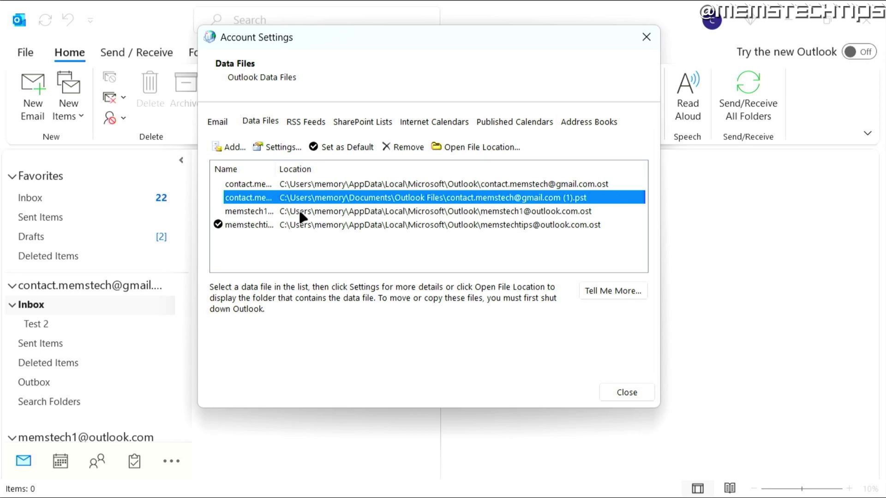
- Open the POP/SMTP Gmail account's server settings from the Email accounts list
click(222, 122)
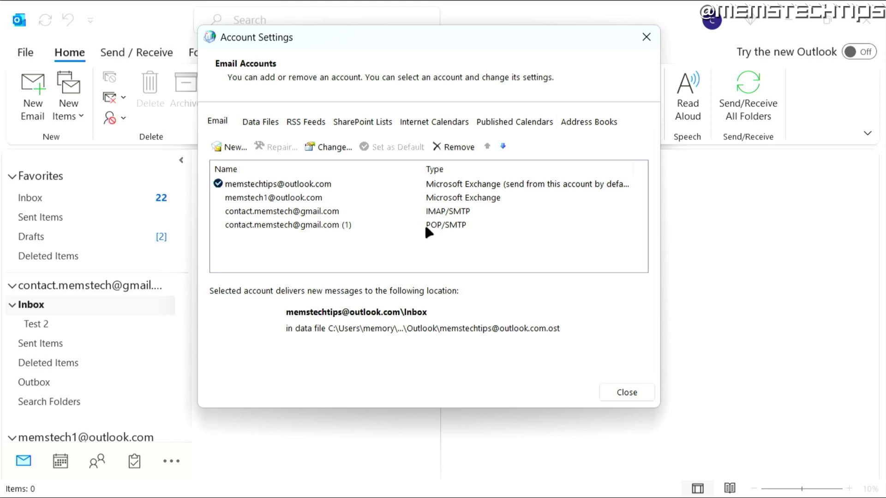
click(438, 224)
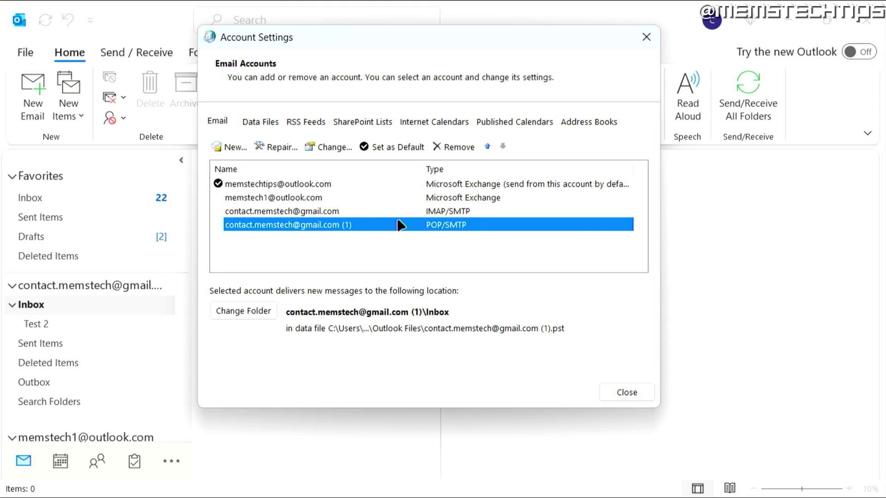
double_click(474, 226)
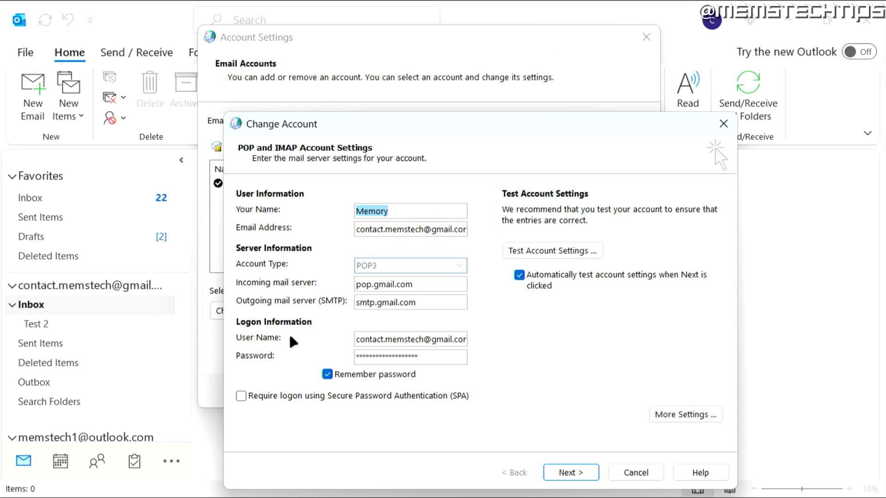
- Prefix the POP logon user name with 'recent:' and verify the edited entry
click(356, 340)
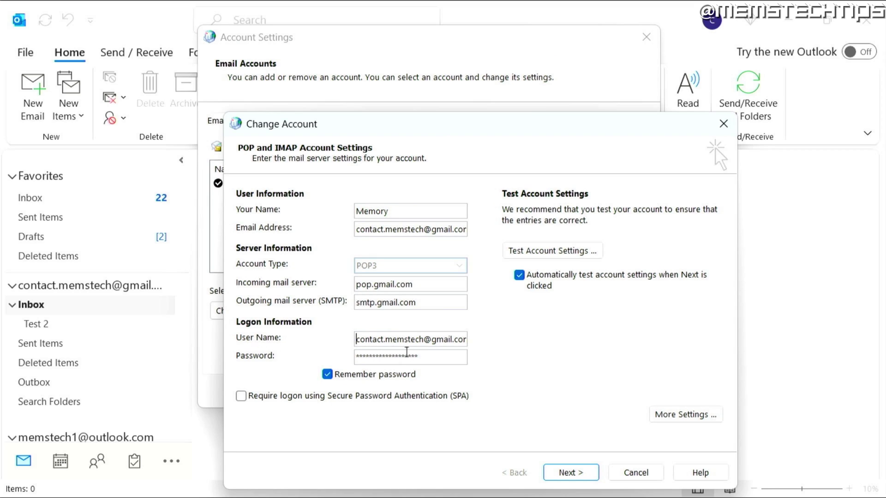
text(recent)
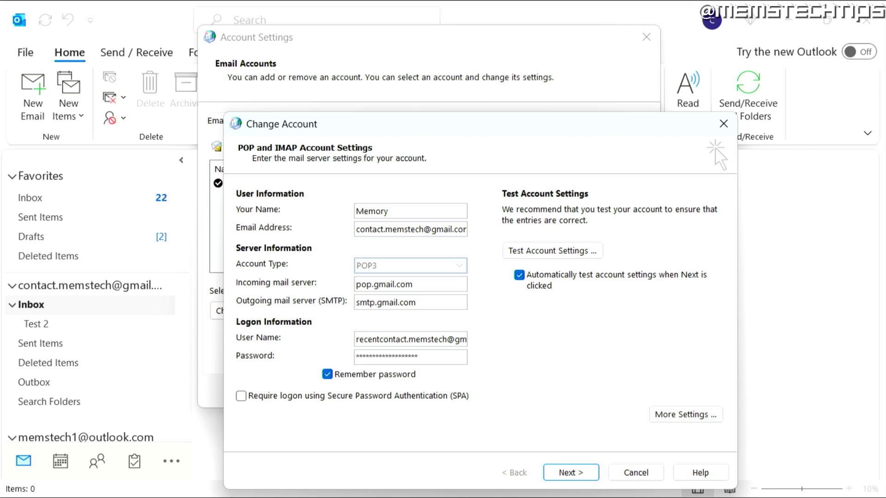
text(:)
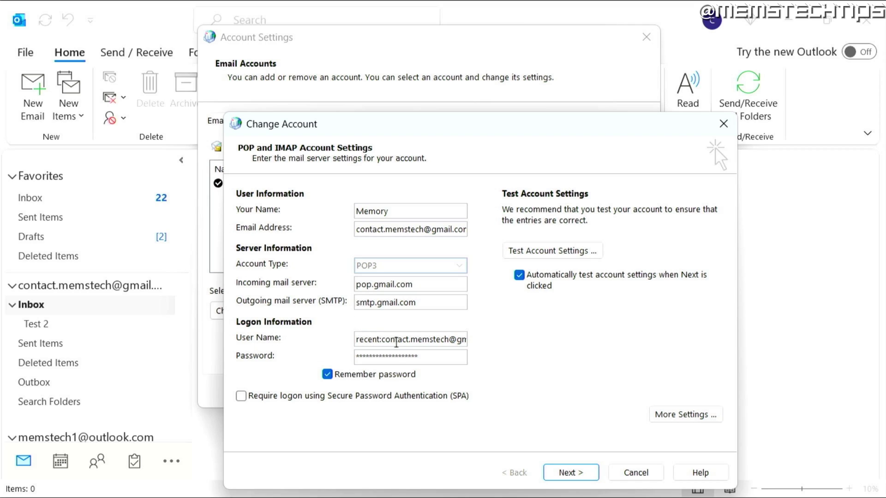
drag(382, 340, 510, 348)
click(357, 340)
drag(356, 340, 456, 339)
click(372, 340)
drag(356, 340, 384, 340)
click(384, 341)
- Test the changed settings, apply them, and close Account Settings and Mail Setup
click(590, 475)
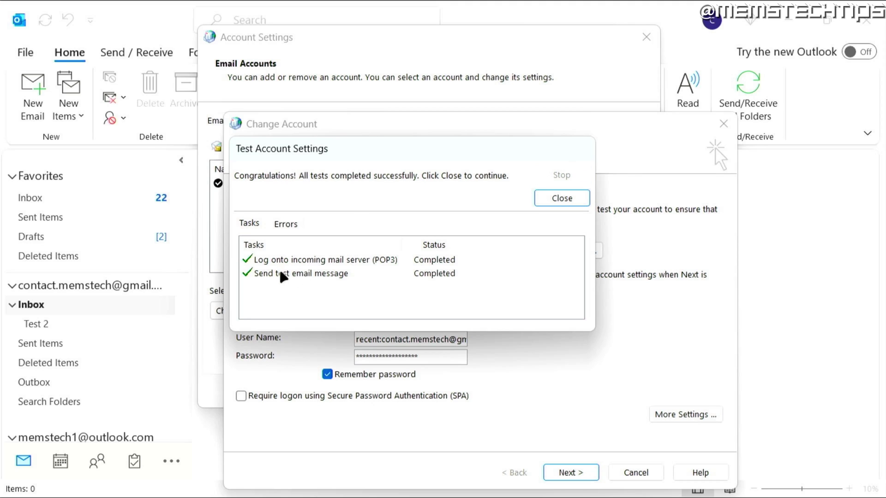
click(562, 198)
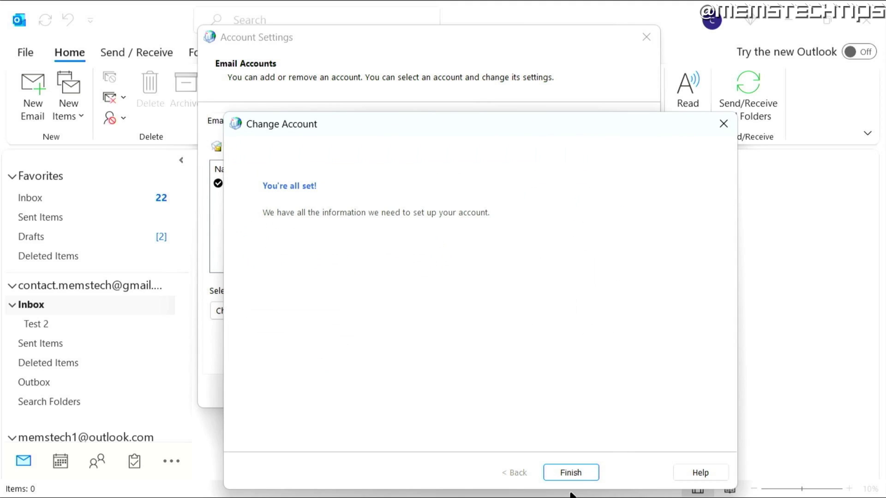
click(569, 472)
click(626, 390)
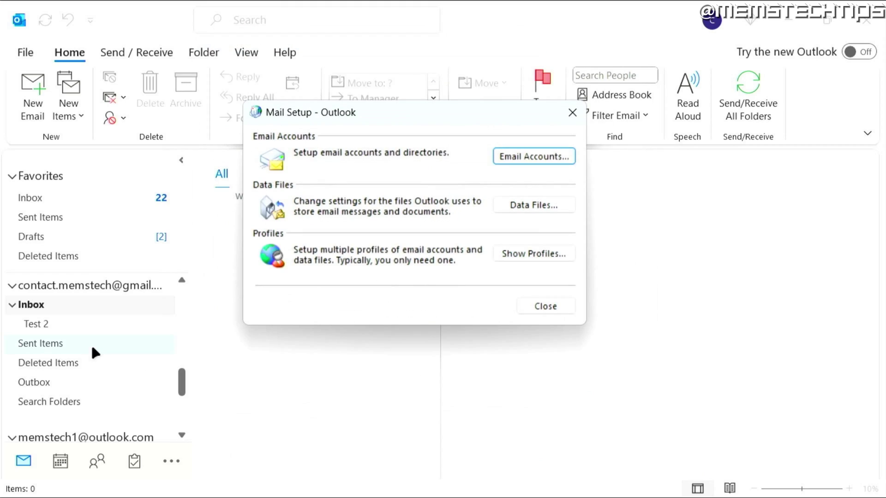
click(539, 302)
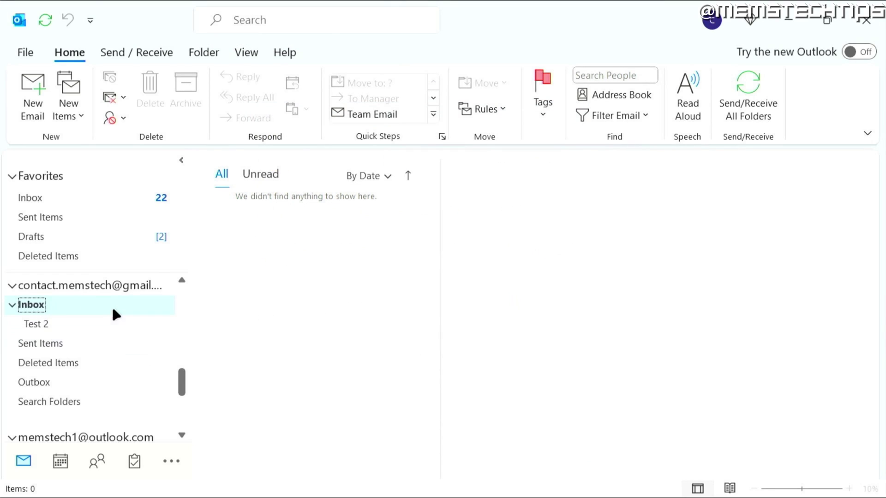